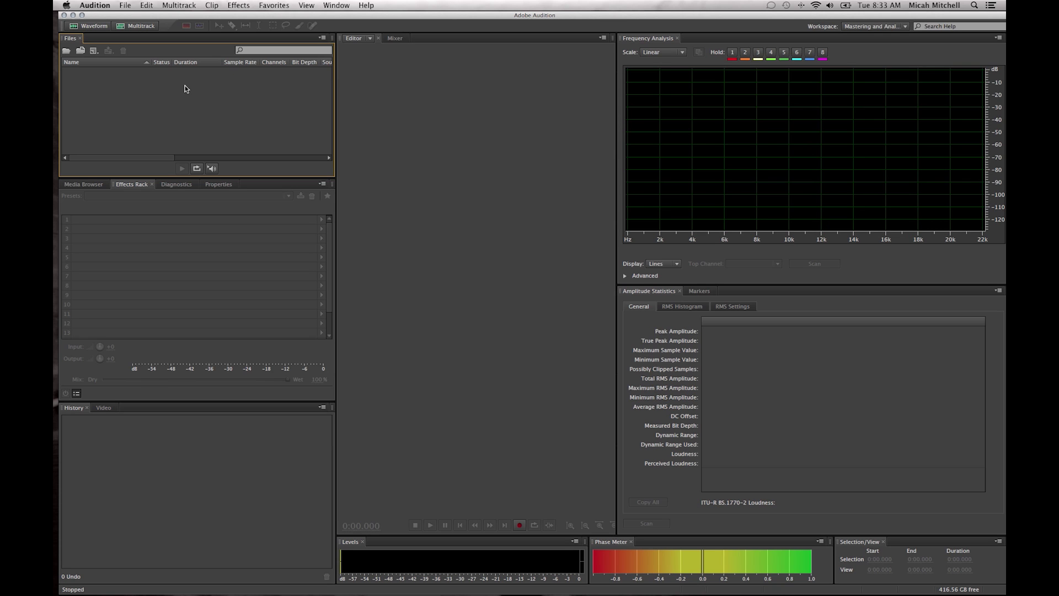
# Step: Open the File menu to begin loading an audio file
pyautogui.click(126, 6)
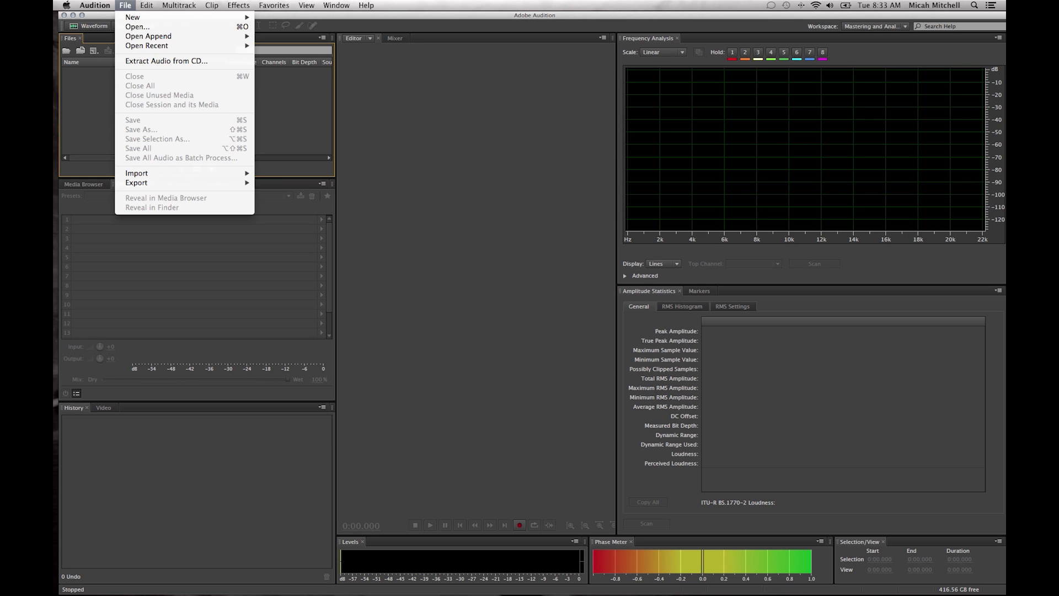
# Step: Open 09 Swing Lo.mp3 from the Blind Snake folder (4:00.927 stereo, 44100 Hz)
pyautogui.click(136, 27)
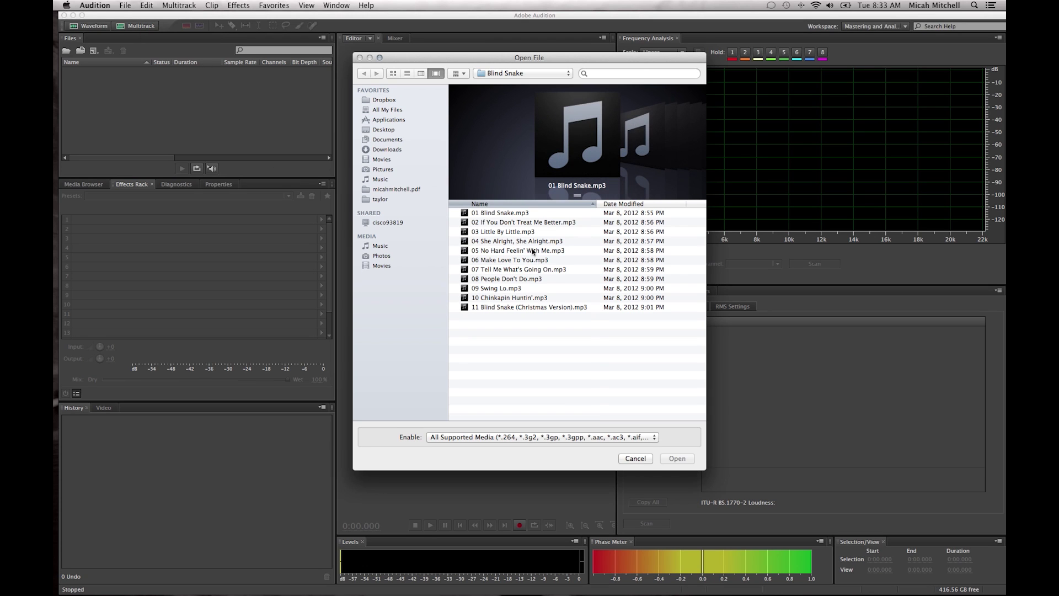
pyautogui.doubleClick(496, 287)
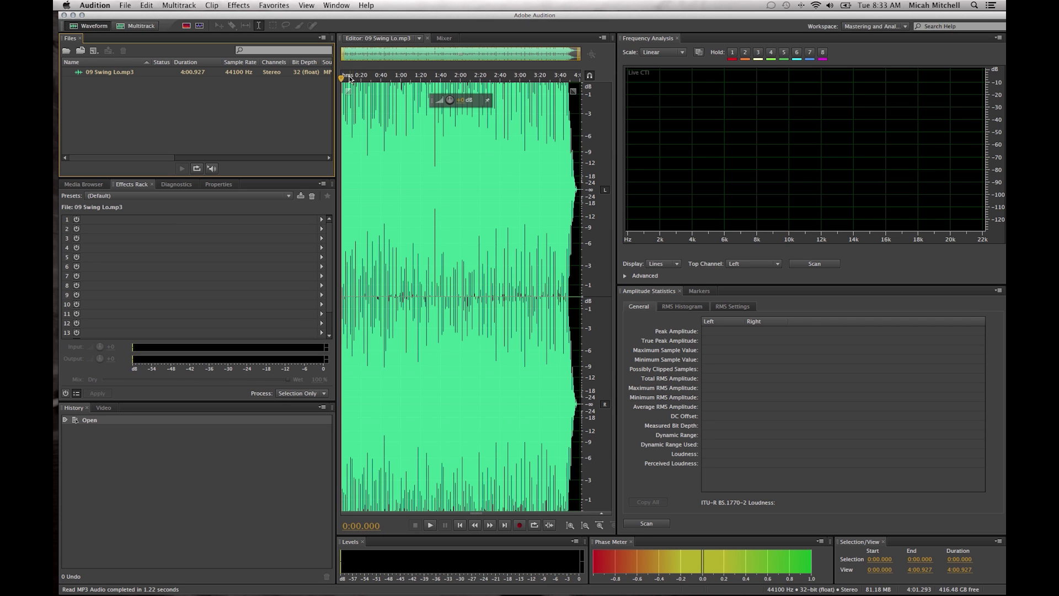
# Step: Play short stretches of Swing Lo from about 1:52 and about 0:58 to hear the vocals
pyautogui.moveTo(342, 79); pyautogui.dragTo(453, 78)
pyautogui.press('space')
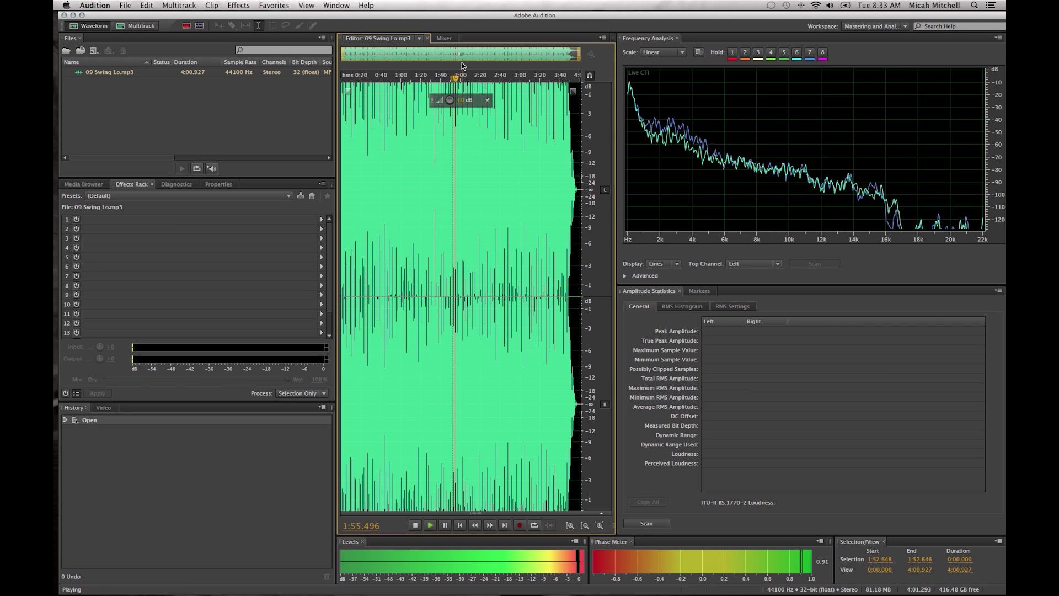
pyautogui.press('space')
pyautogui.moveTo(456, 78); pyautogui.dragTo(400, 78)
pyautogui.press('space')
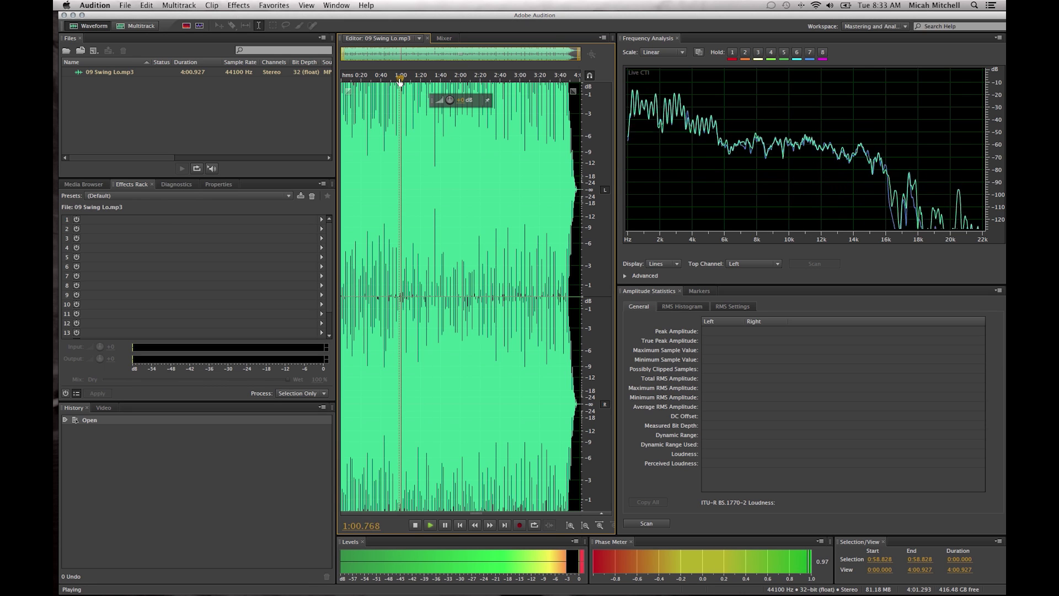
pyautogui.press('space')
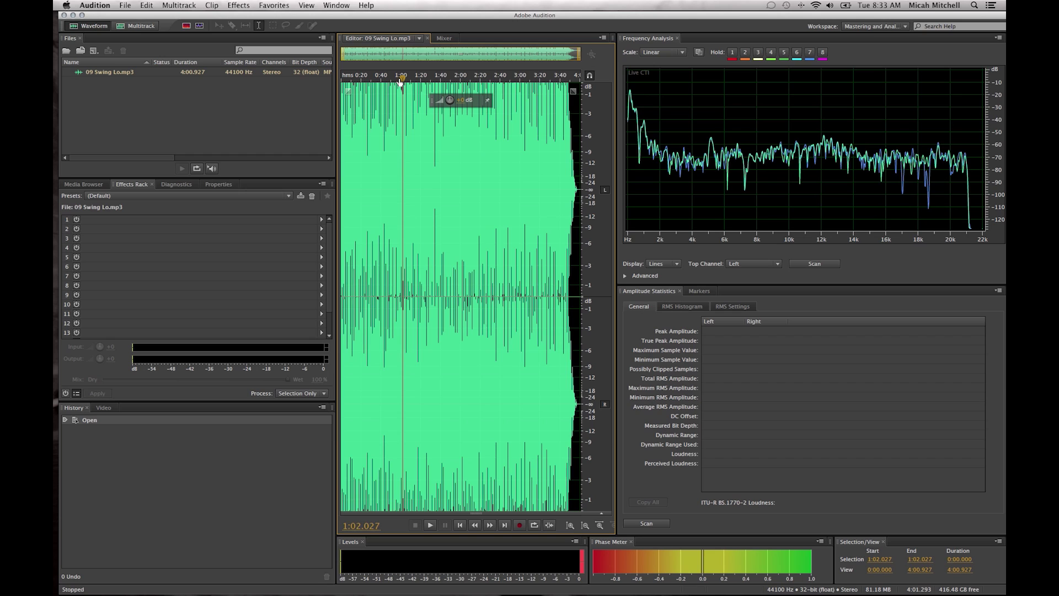
# Step: Put Stereo Imagery > Center Channel Extractor into rack slot 1, dismissing the performance warning
pyautogui.click(322, 220)
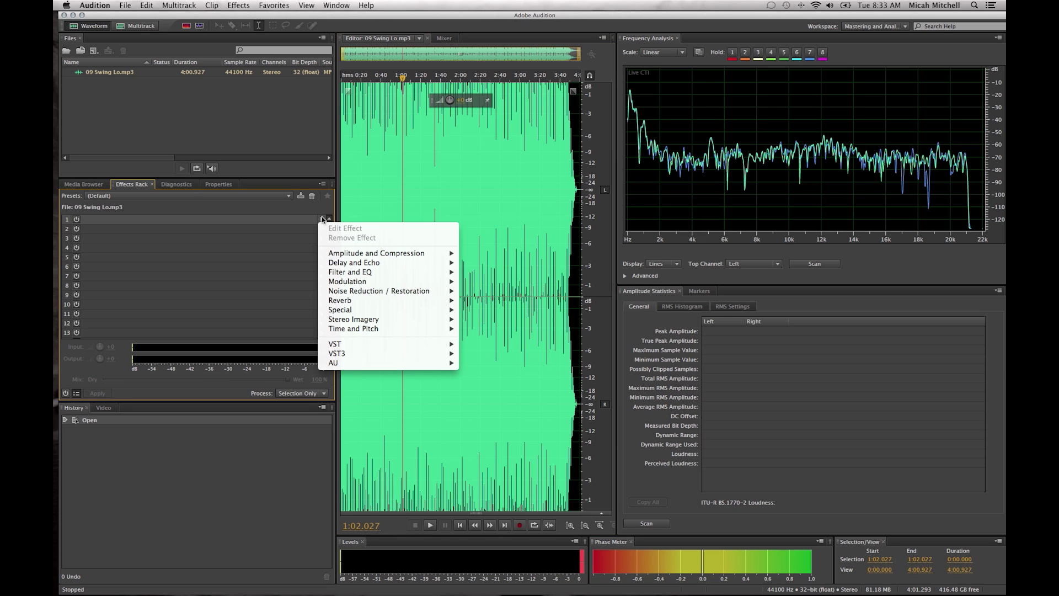
pyautogui.moveTo(368, 314)
pyautogui.click(282, 217)
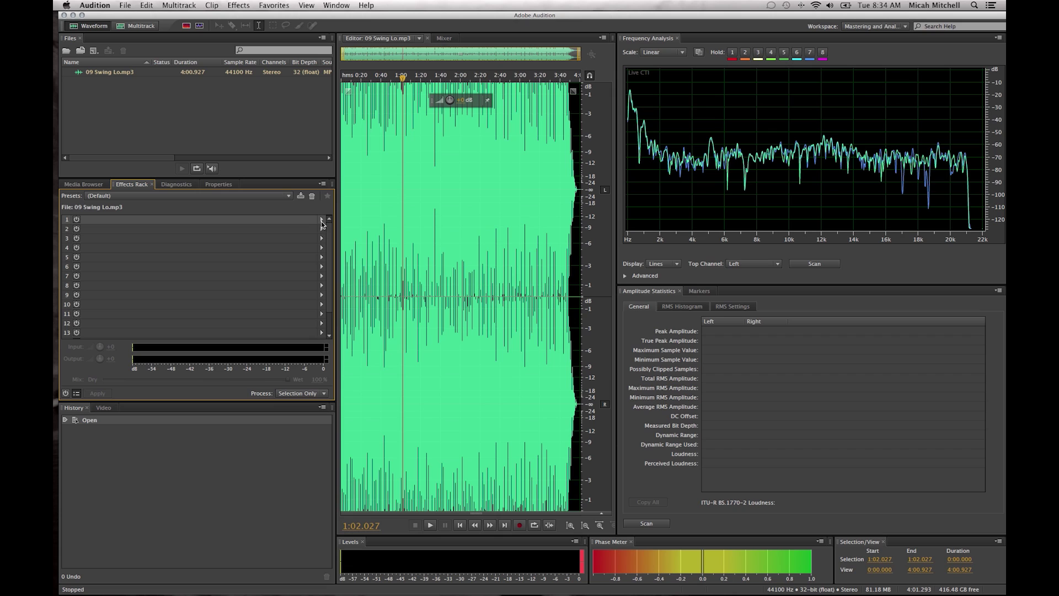
pyautogui.click(322, 220)
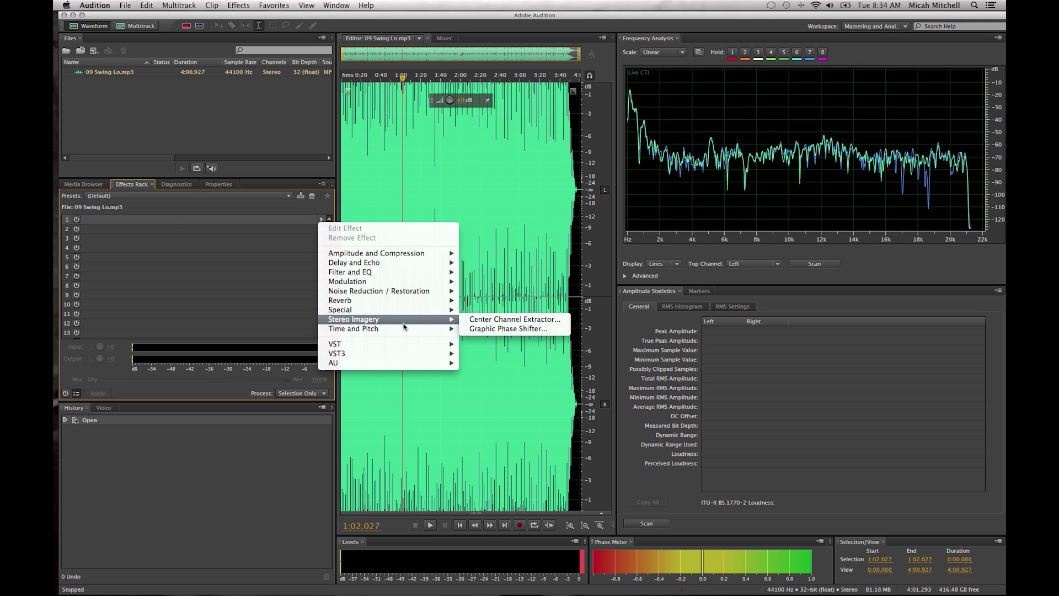
pyautogui.moveTo(404, 327)
pyautogui.click(502, 318)
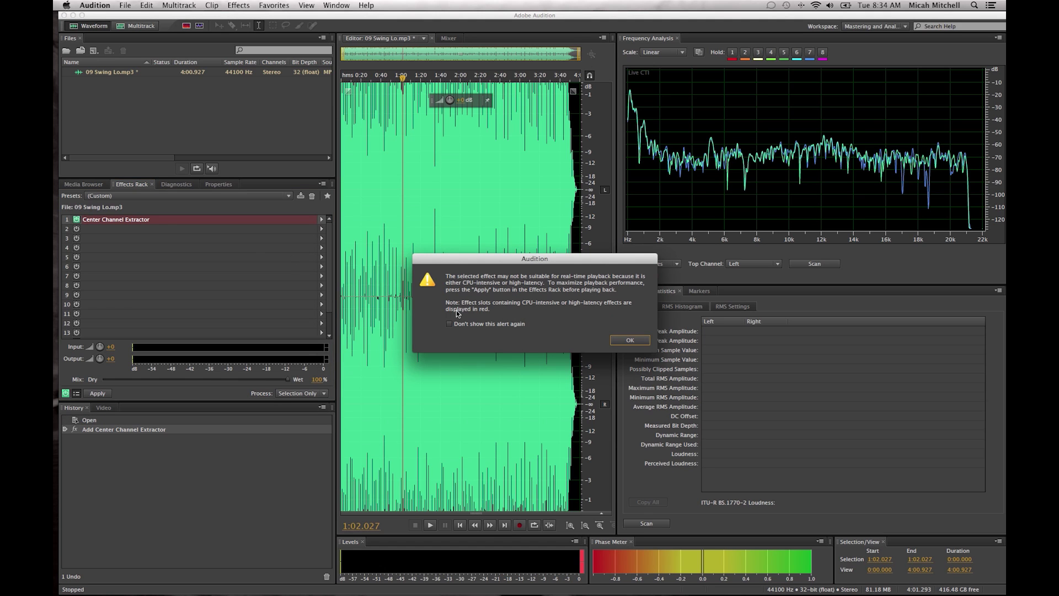
pyautogui.click(636, 341)
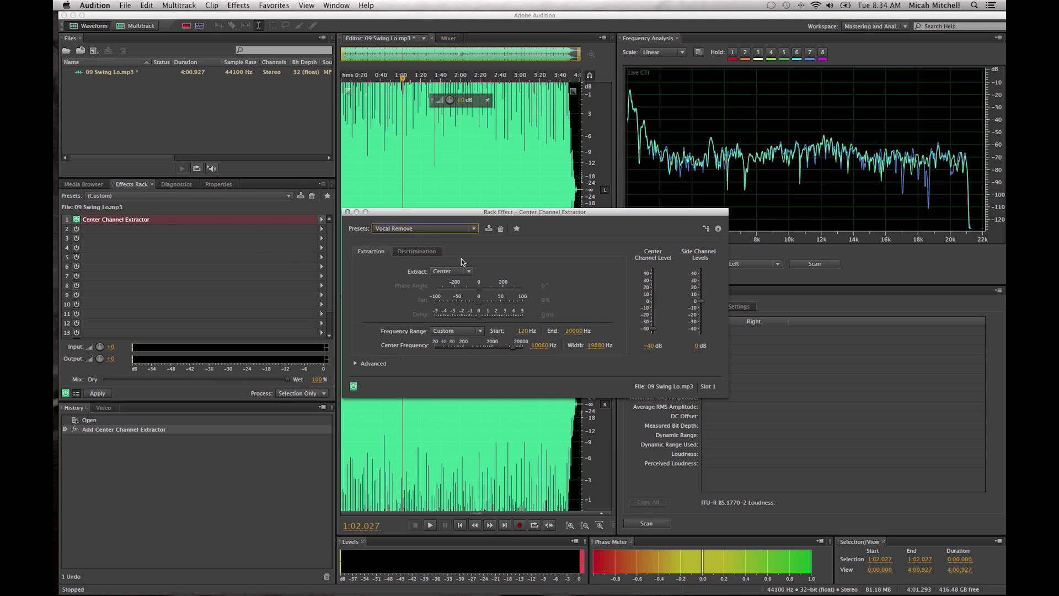
# Step: Choose the Vocal Remove preset, preview Swing Lo through it, then close the settings window
pyautogui.click(447, 228)
pyautogui.click(422, 304)
pyautogui.press('space')
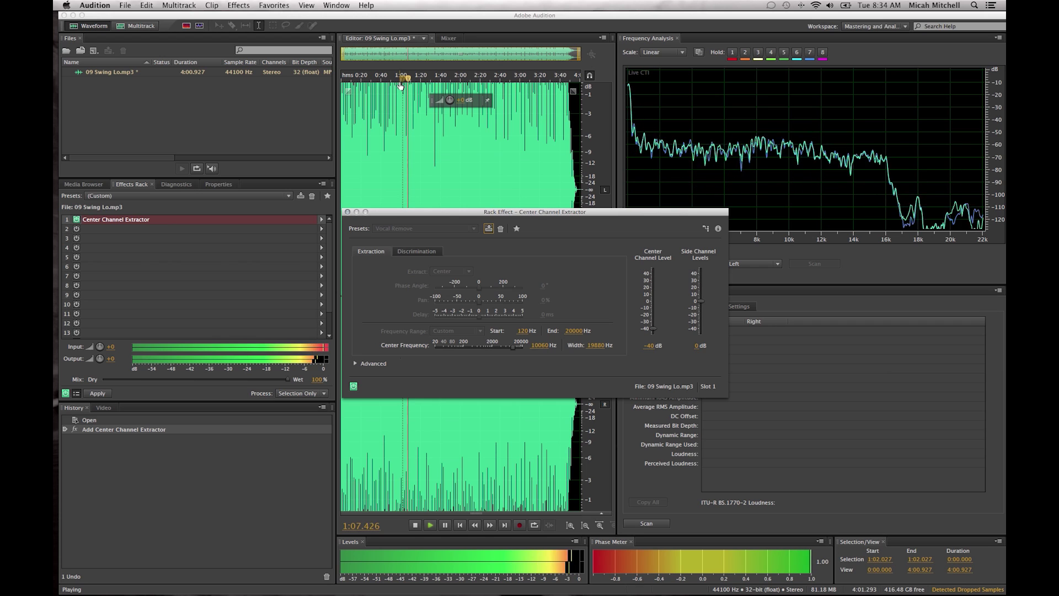
pyautogui.press('space')
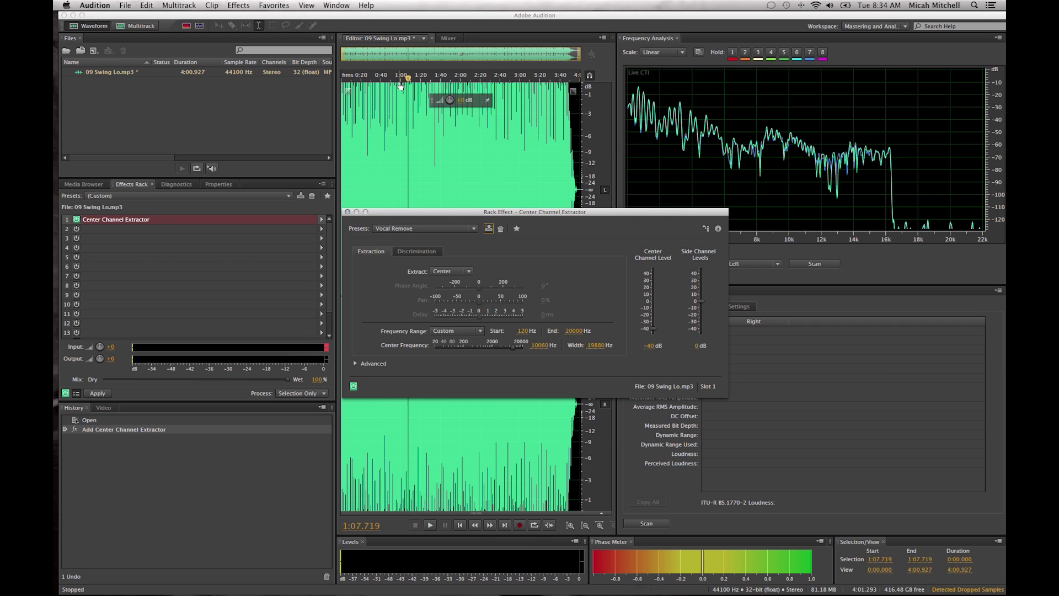
pyautogui.click(348, 212)
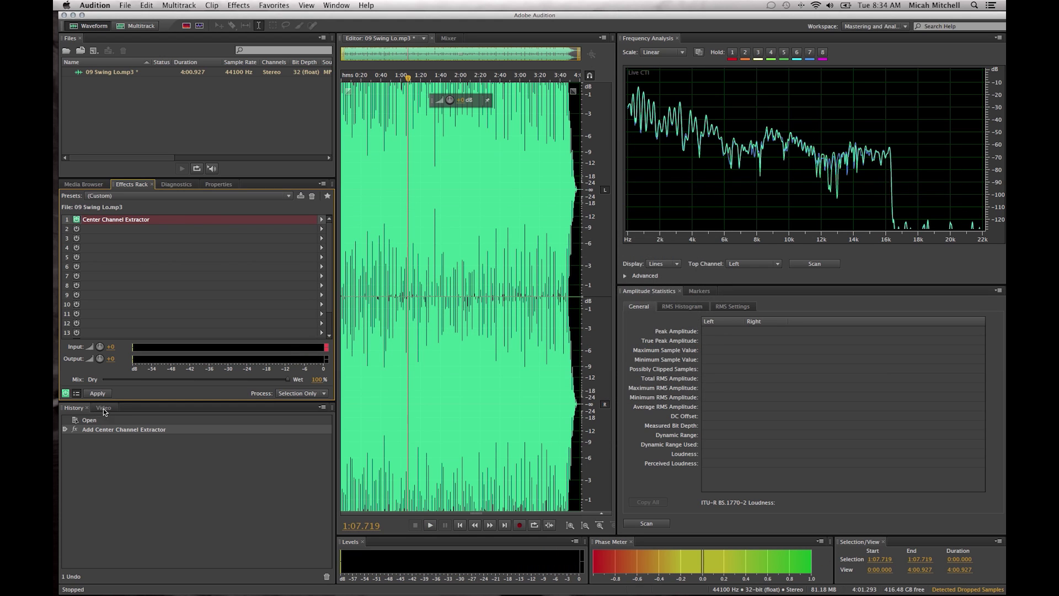
# Step: Apply the Effects Rack to Swing Lo and play the processed track from about 0:52
pyautogui.click(98, 393)
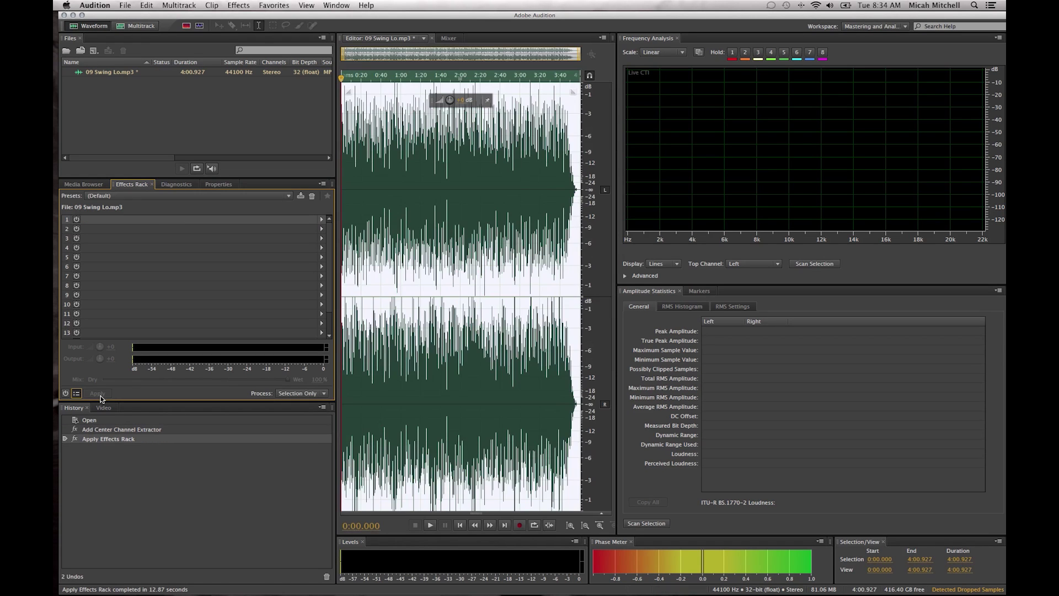
pyautogui.click(392, 76)
pyautogui.press('space')
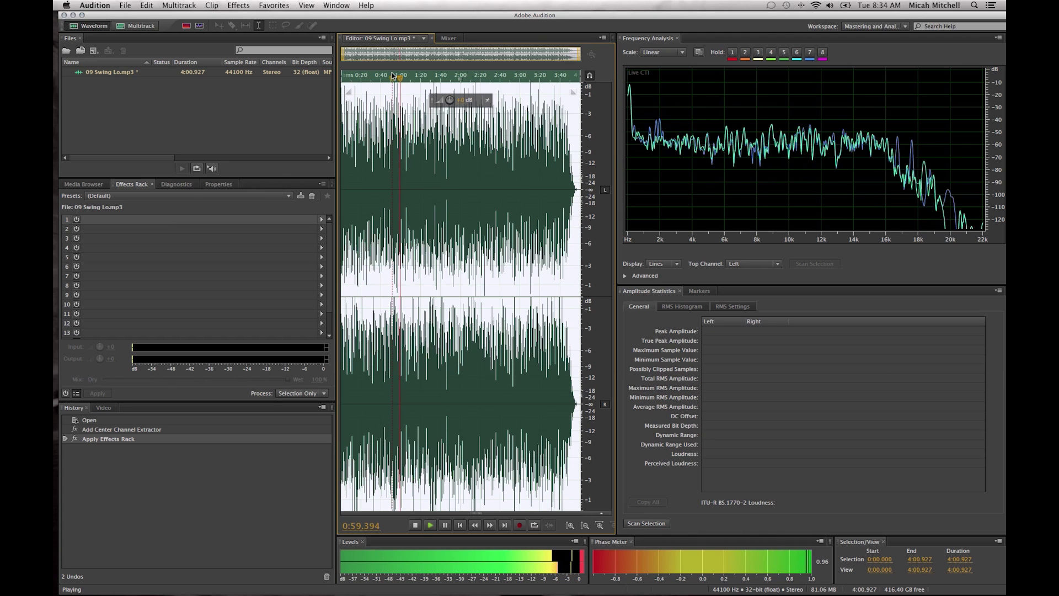
pyautogui.press('space')
# Step: Export 09 Swing Lo_01.mp3 as a 192 Kbps MP3 to the Desktop, accepting the lossy-format alert
pyautogui.click(125, 5)
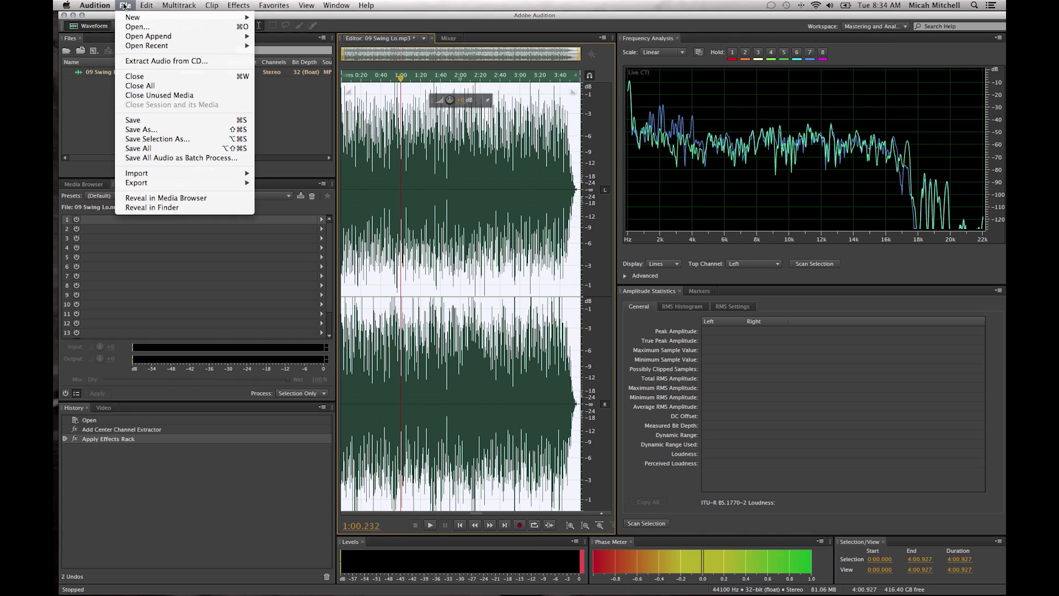
pyautogui.moveTo(146, 182)
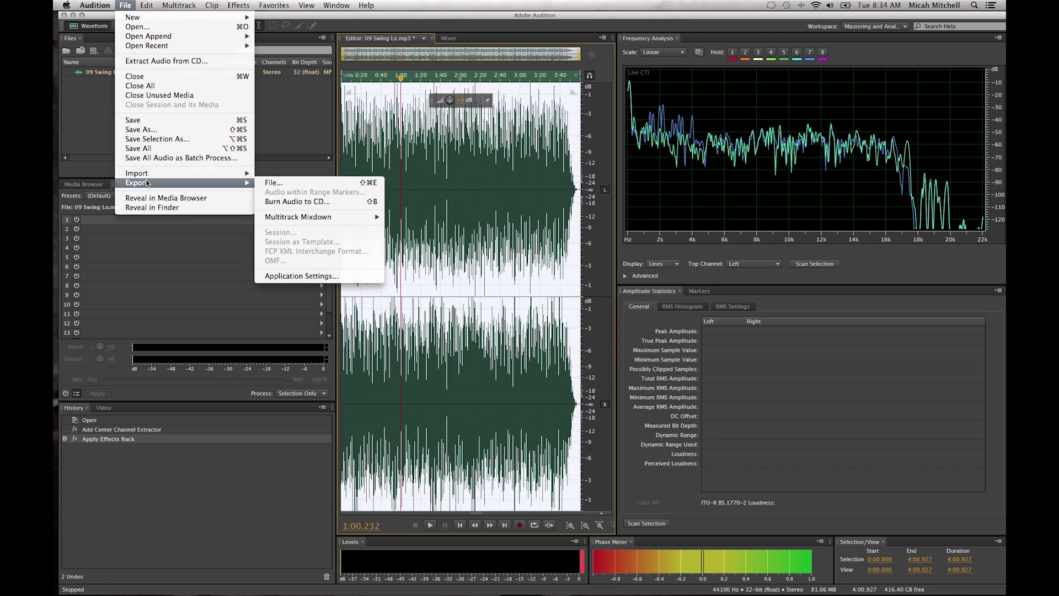
pyautogui.click(310, 187)
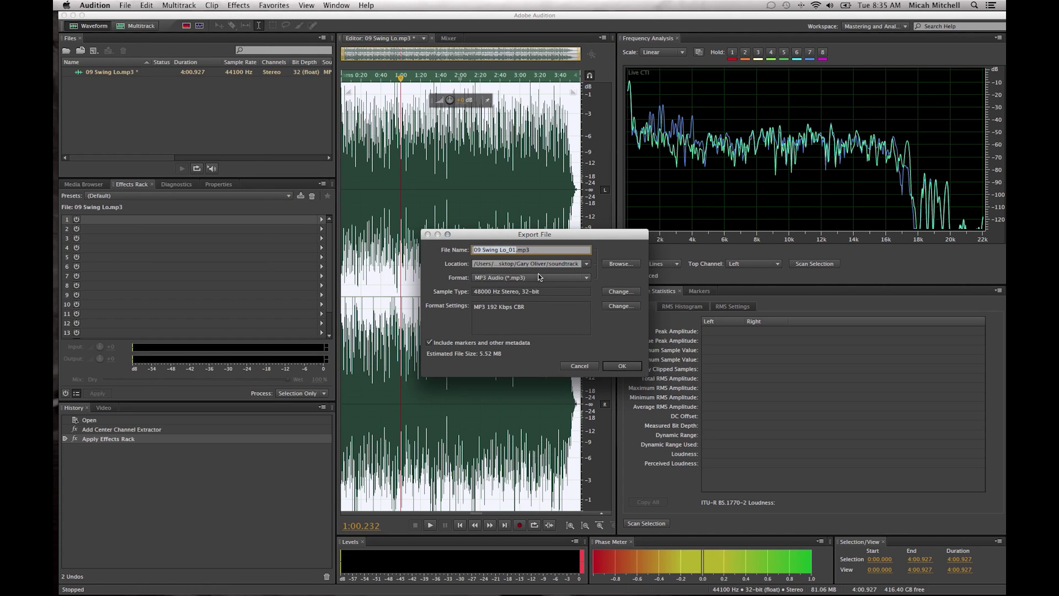
pyautogui.click(611, 261)
pyautogui.click(611, 260)
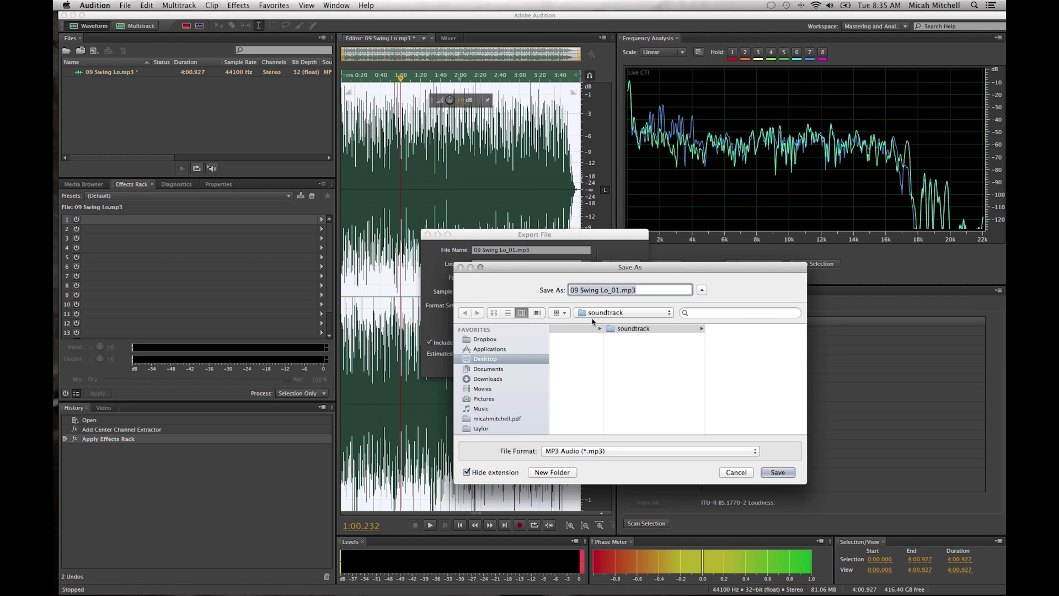
pyautogui.click(482, 360)
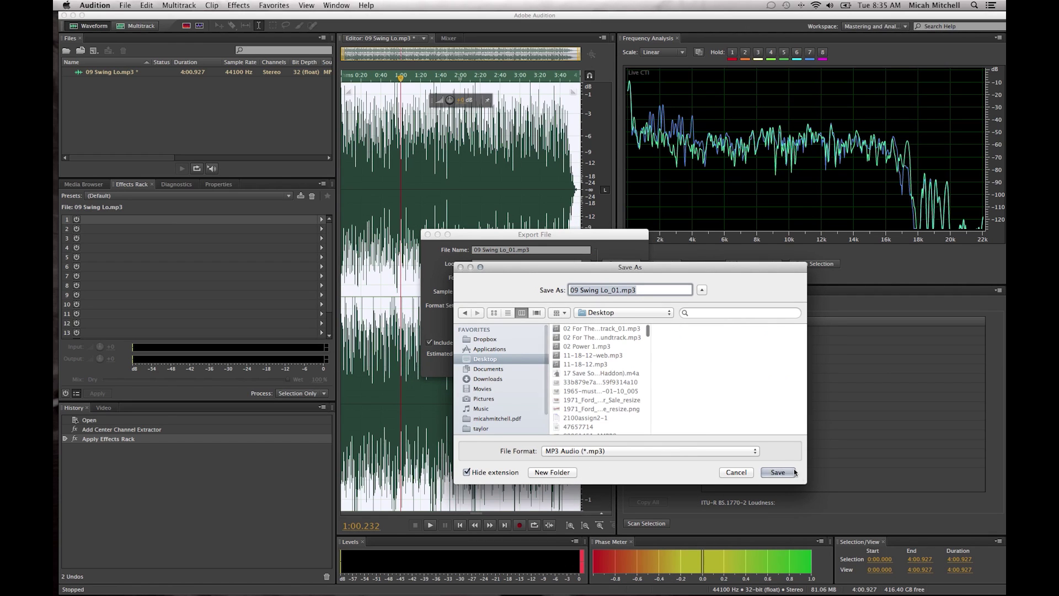
pyautogui.click(777, 472)
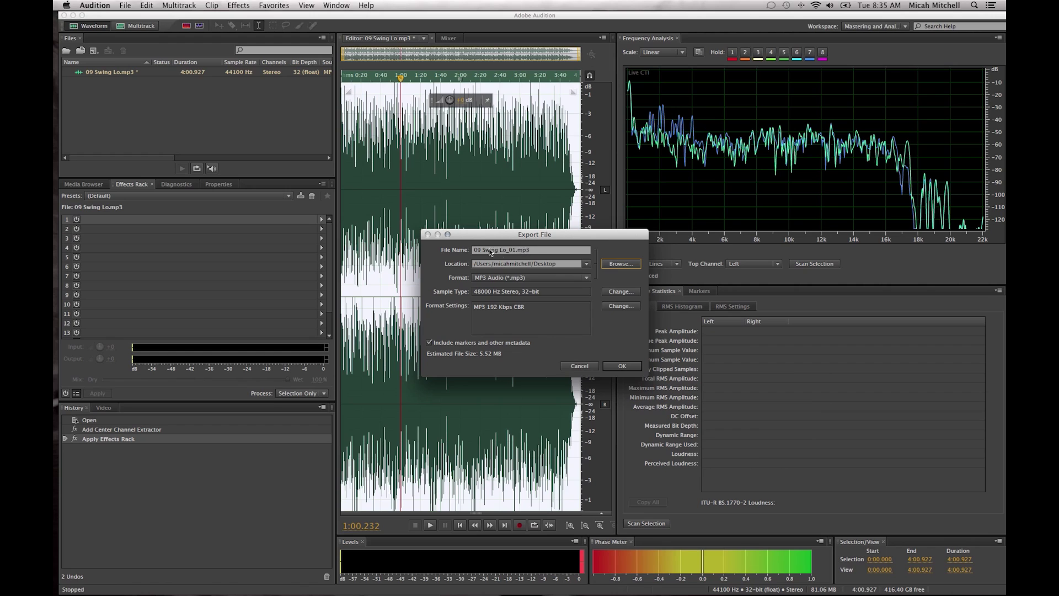
pyautogui.click(626, 365)
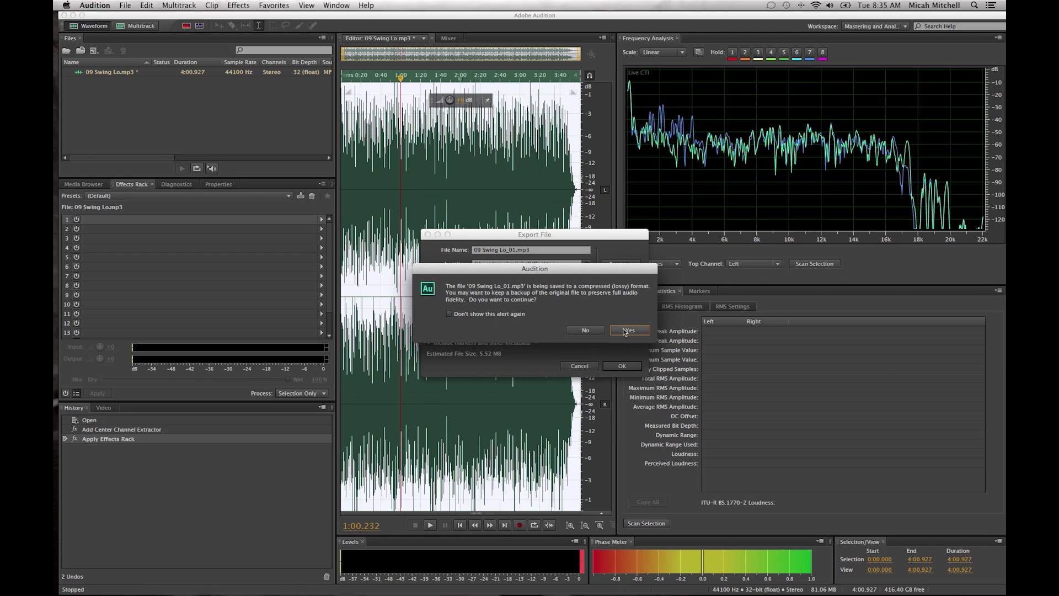
pyautogui.click(624, 331)
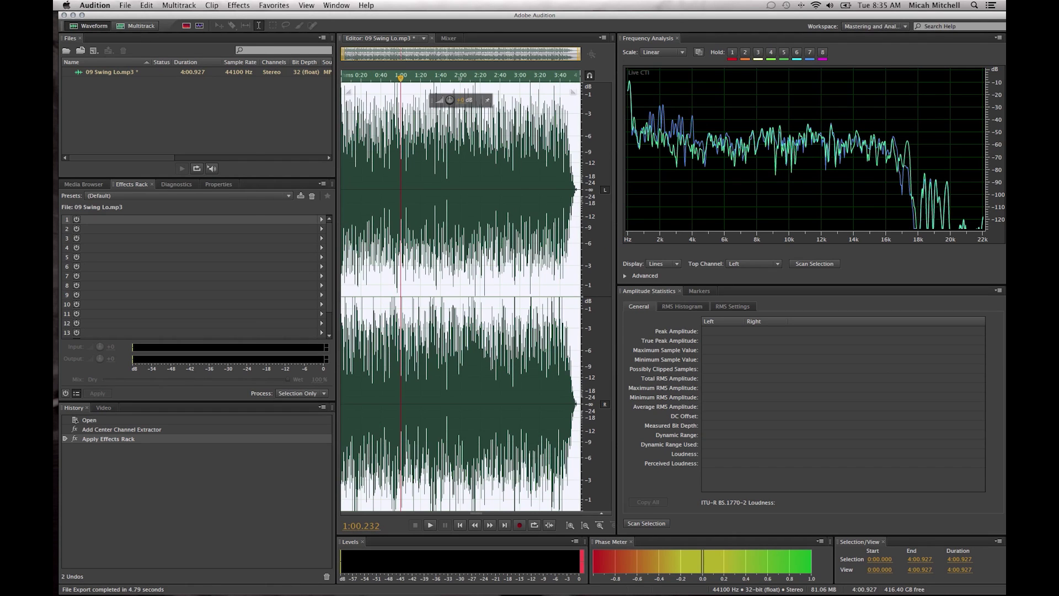
pyautogui.click(125, 5)
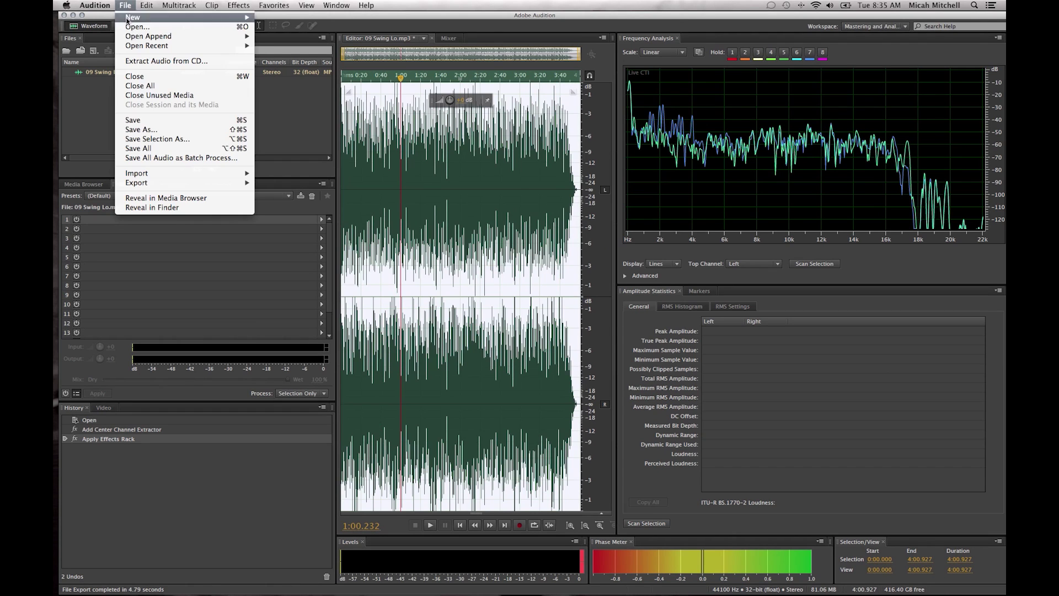
# Step: Close 09 Swing Lo.mp3, answering No to saving changes
pyautogui.click(161, 76)
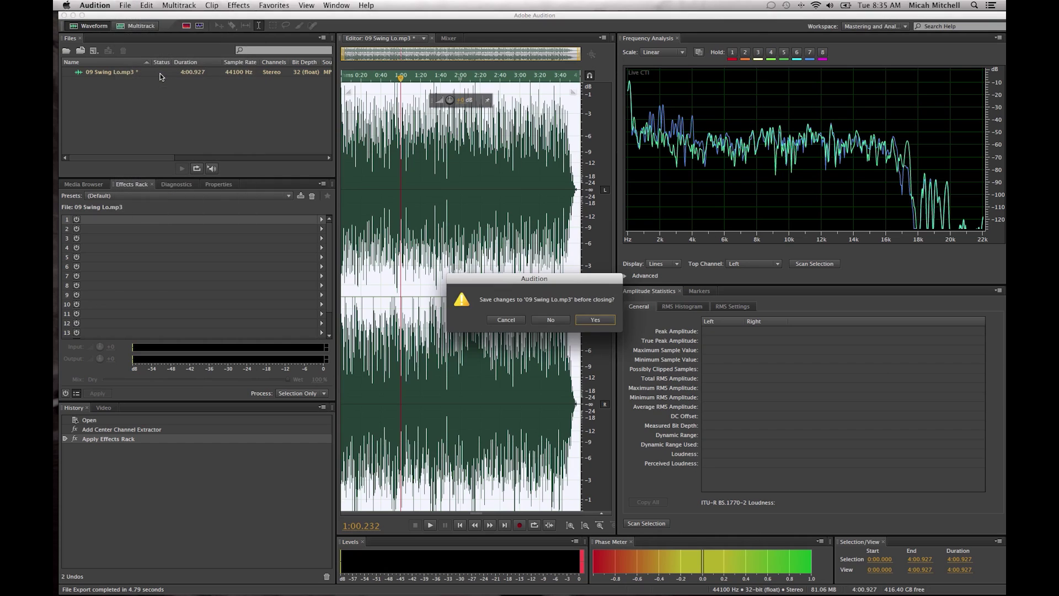
pyautogui.click(548, 321)
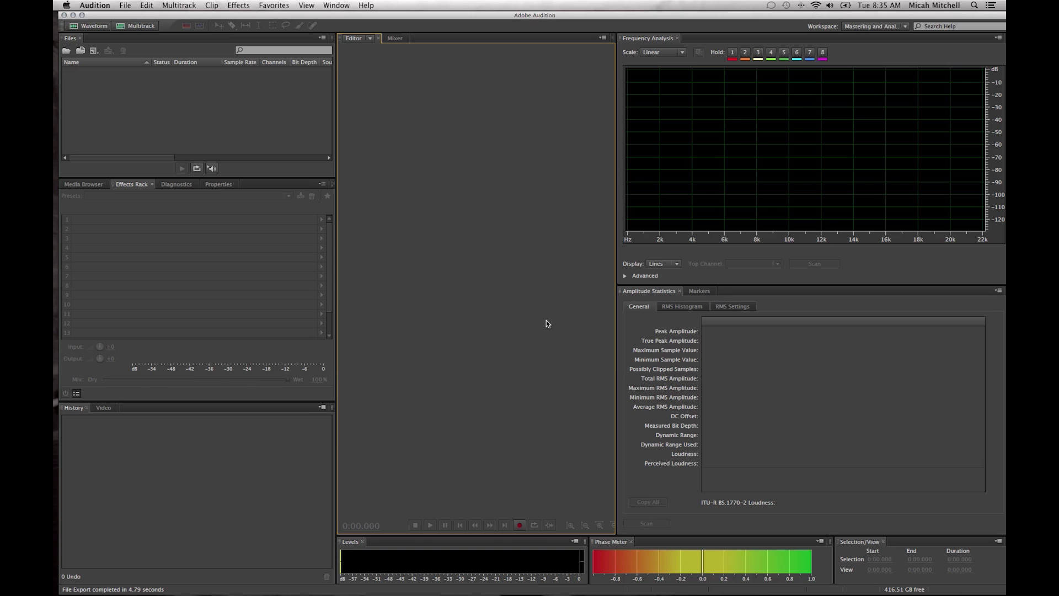
# Step: Open 01 Blind Snake.mp3 (4:58.475 stereo, 44100 Hz) from the Blind Snake folder
pyautogui.click(126, 6)
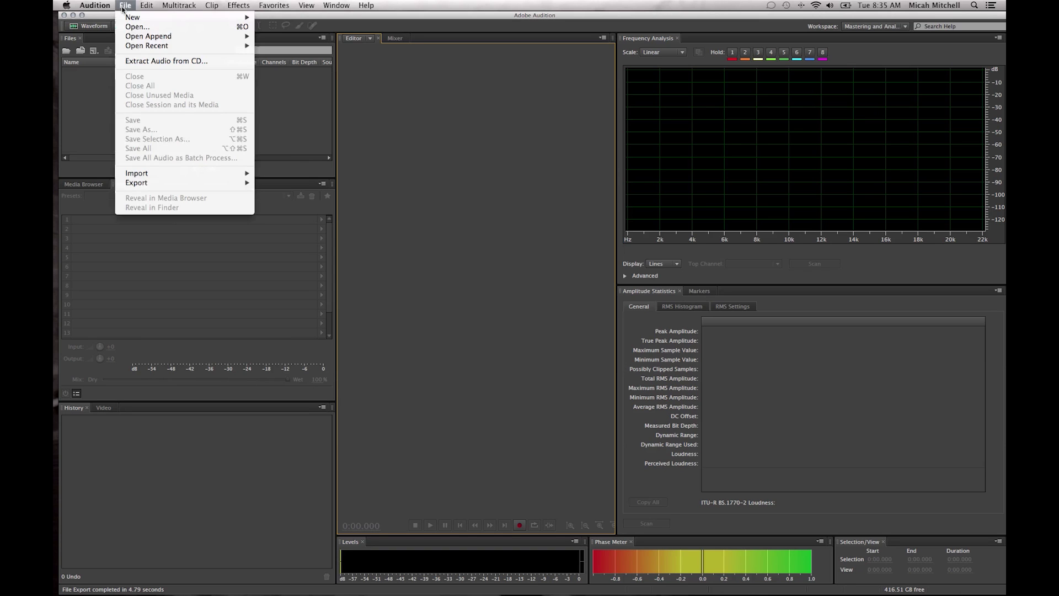
pyautogui.click(134, 27)
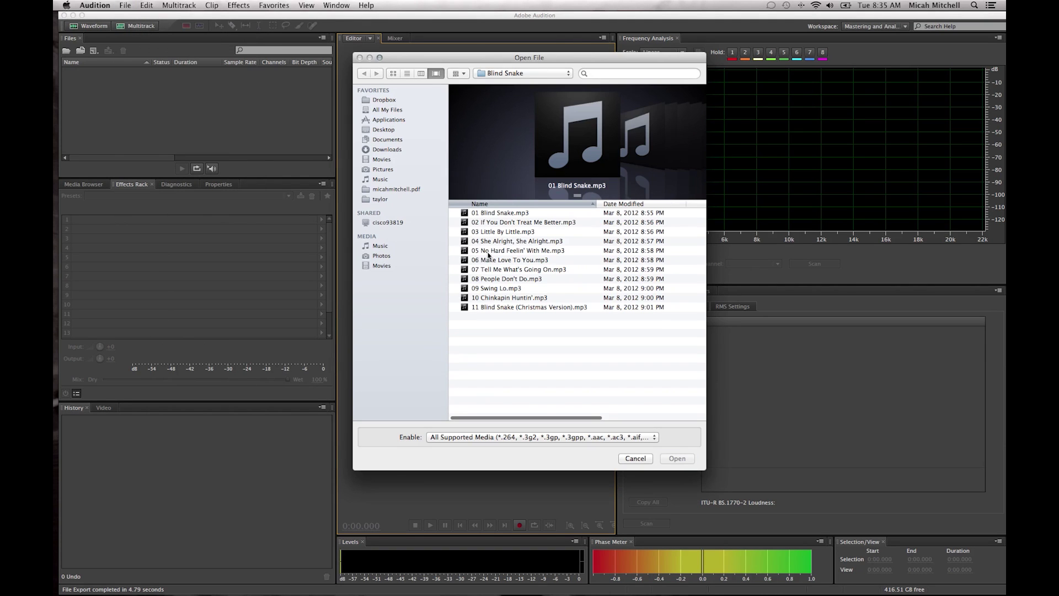
pyautogui.click(504, 212)
pyautogui.doubleClick(504, 212)
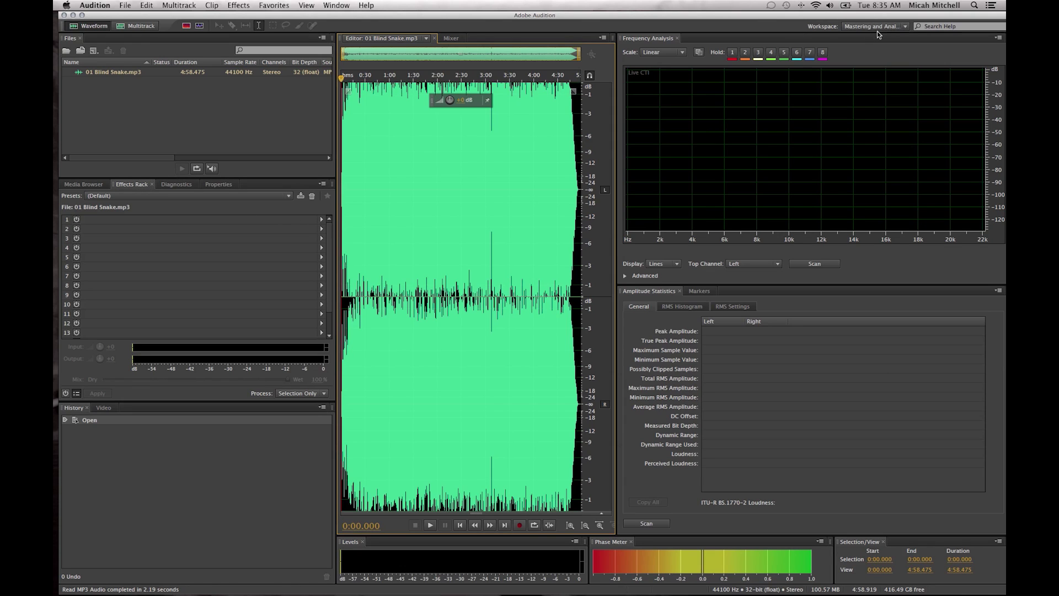
pyautogui.click(897, 27)
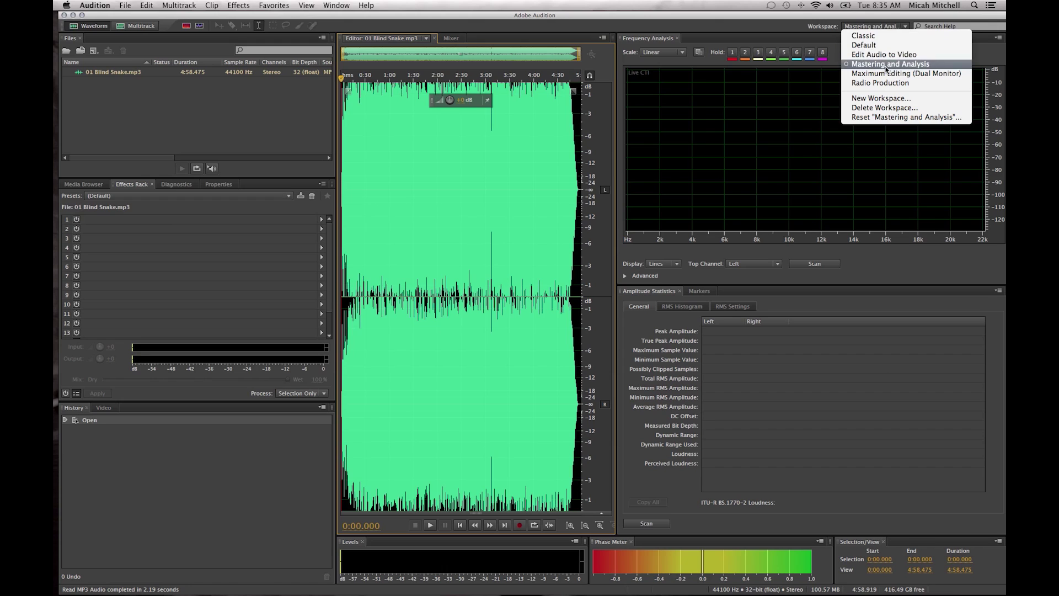
# Step: Put Center Channel Extractor in rack slot 1 for Blind Snake with the Vocal Remove preset
pyautogui.click(321, 205)
pyautogui.click(321, 219)
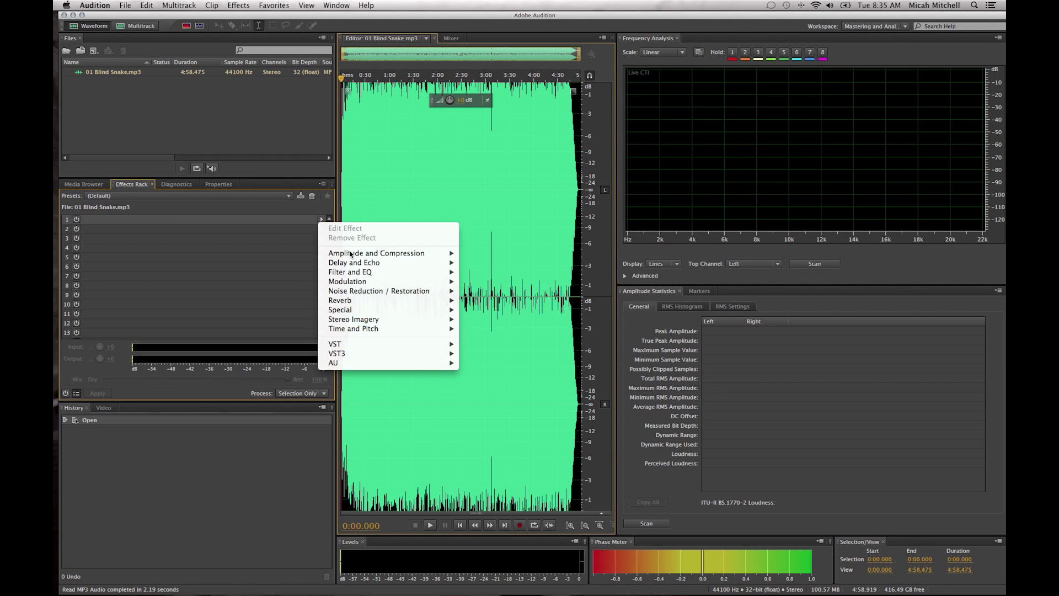
pyautogui.moveTo(387, 318)
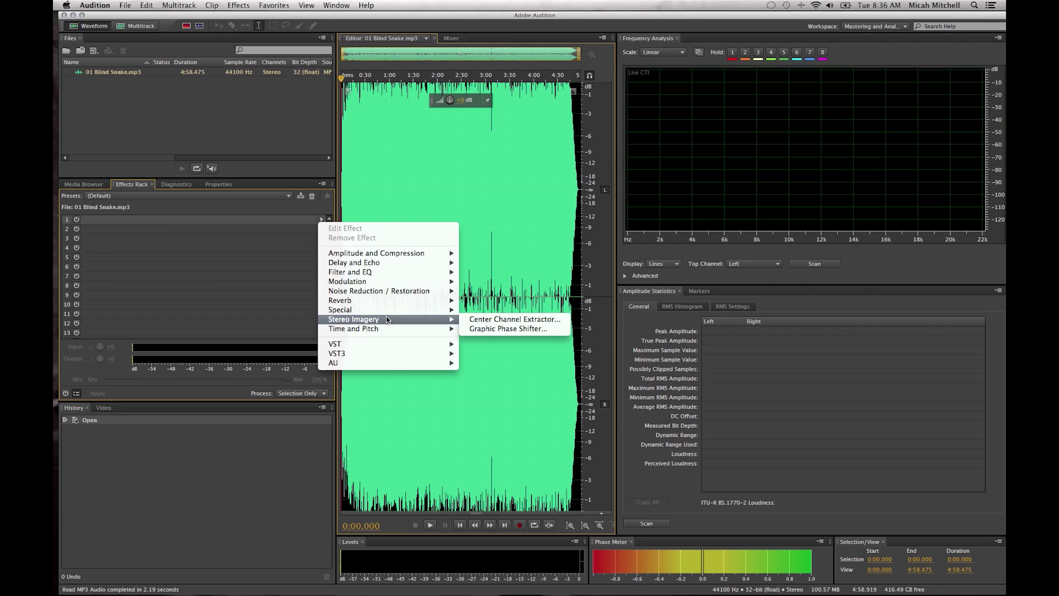
pyautogui.click(484, 320)
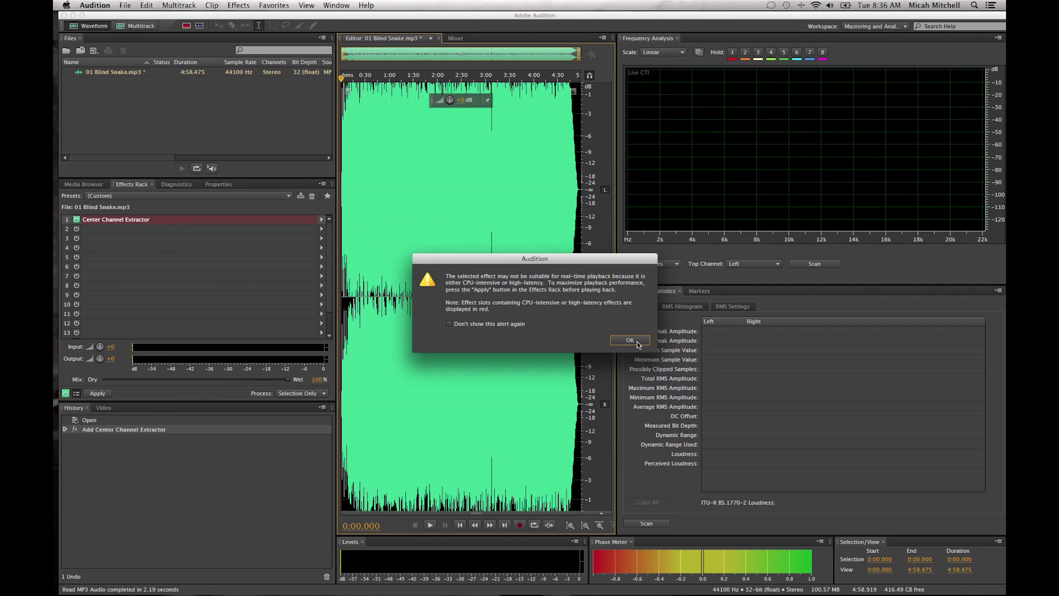
pyautogui.click(628, 341)
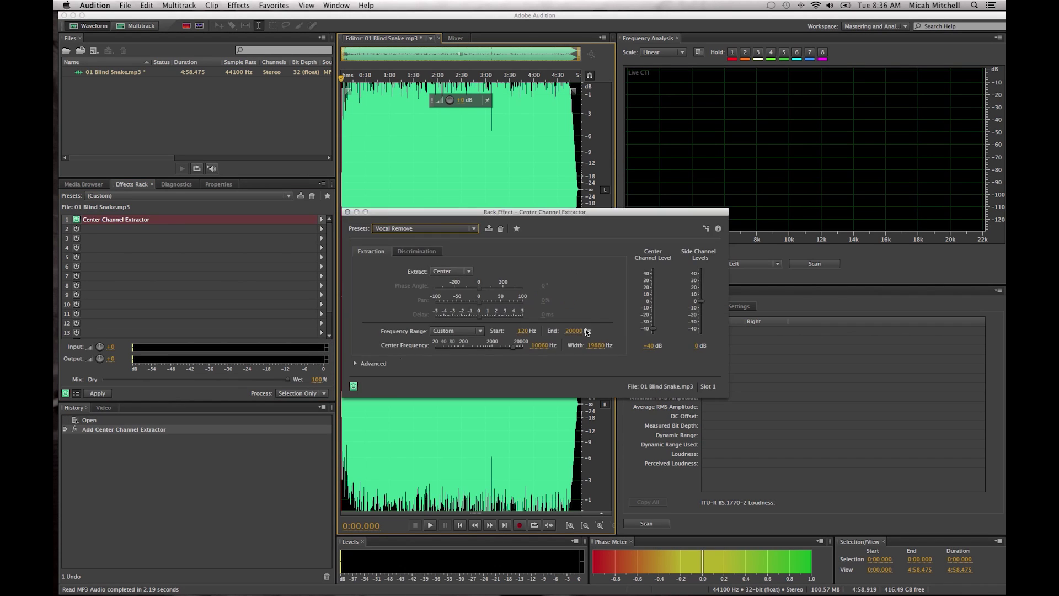
pyautogui.click(456, 229)
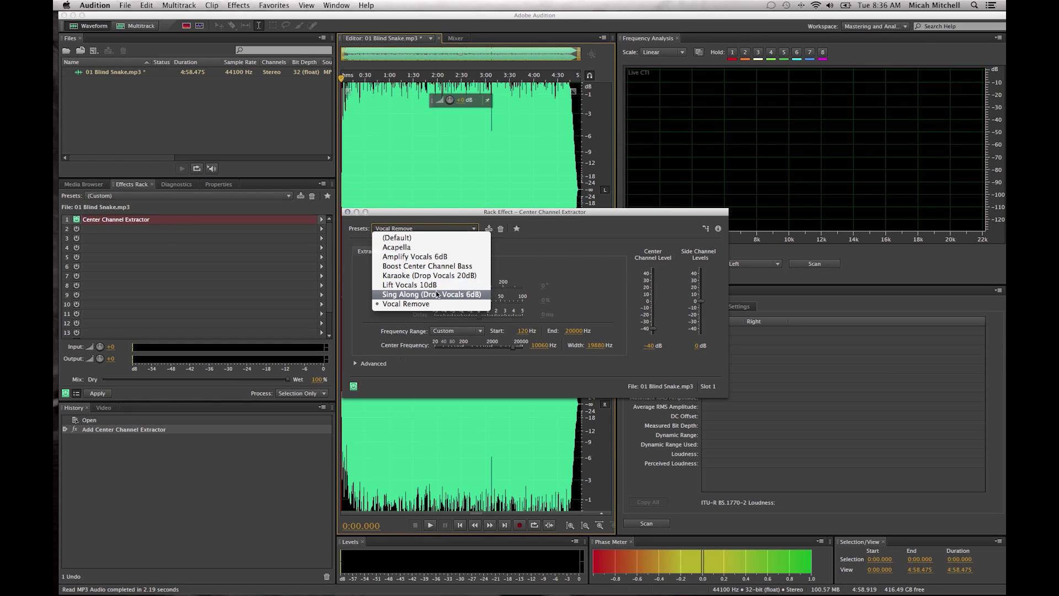
pyautogui.click(406, 304)
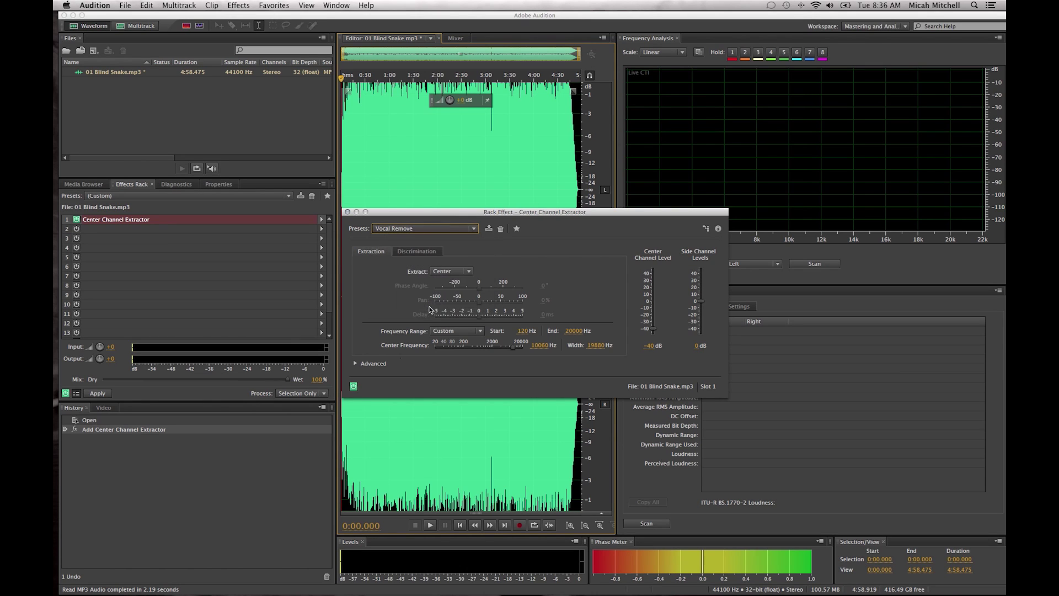
pyautogui.click(347, 212)
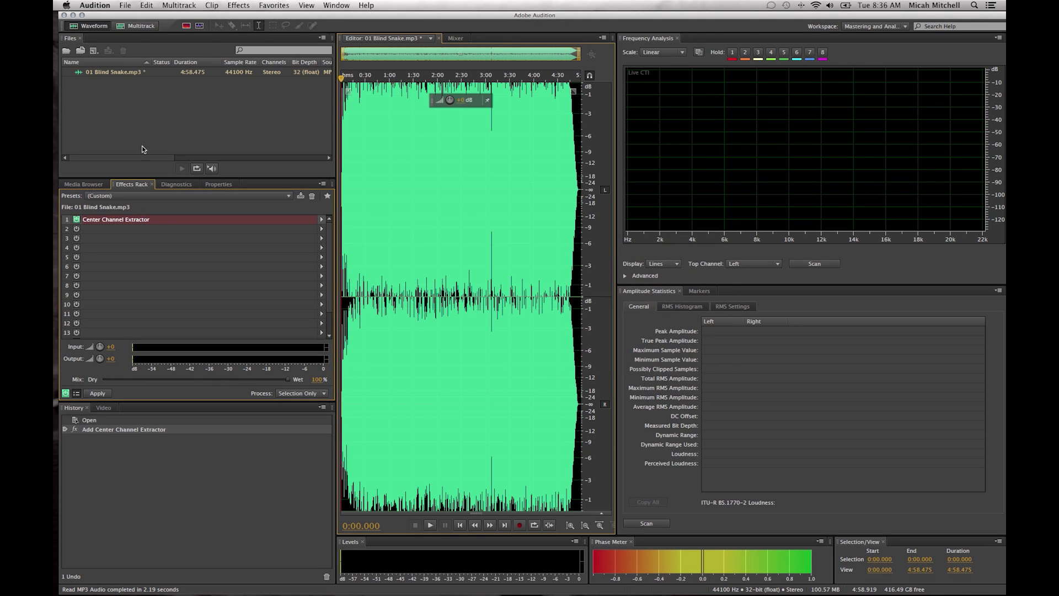
# Step: Play Blind Snake from about 1:28, bypassing and re-enabling the extractor, then apply it to the whole song
pyautogui.click(411, 74)
pyautogui.press('space')
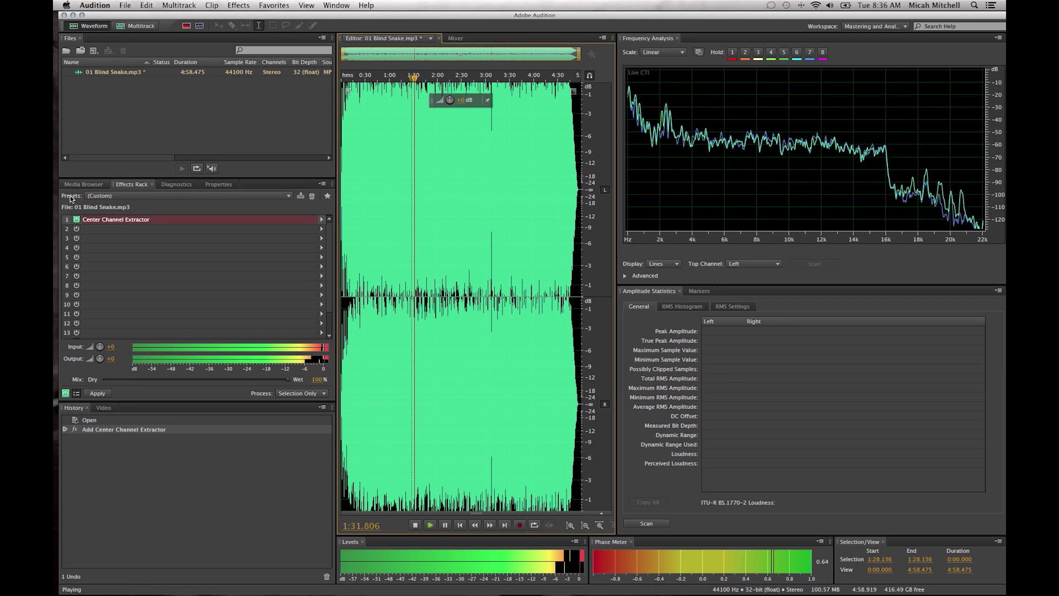
pyautogui.click(76, 219)
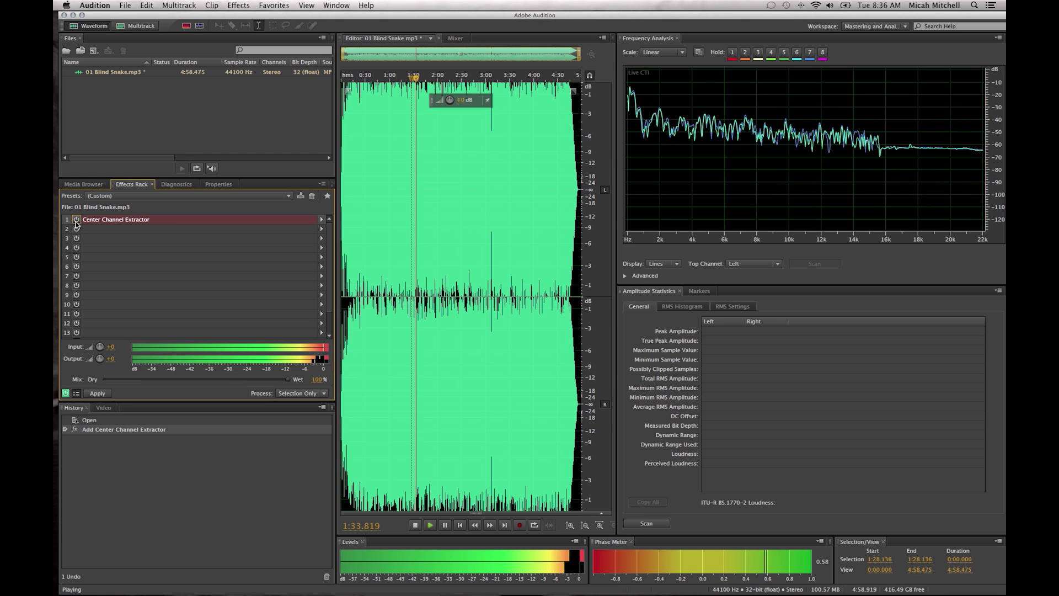
pyautogui.click(77, 220)
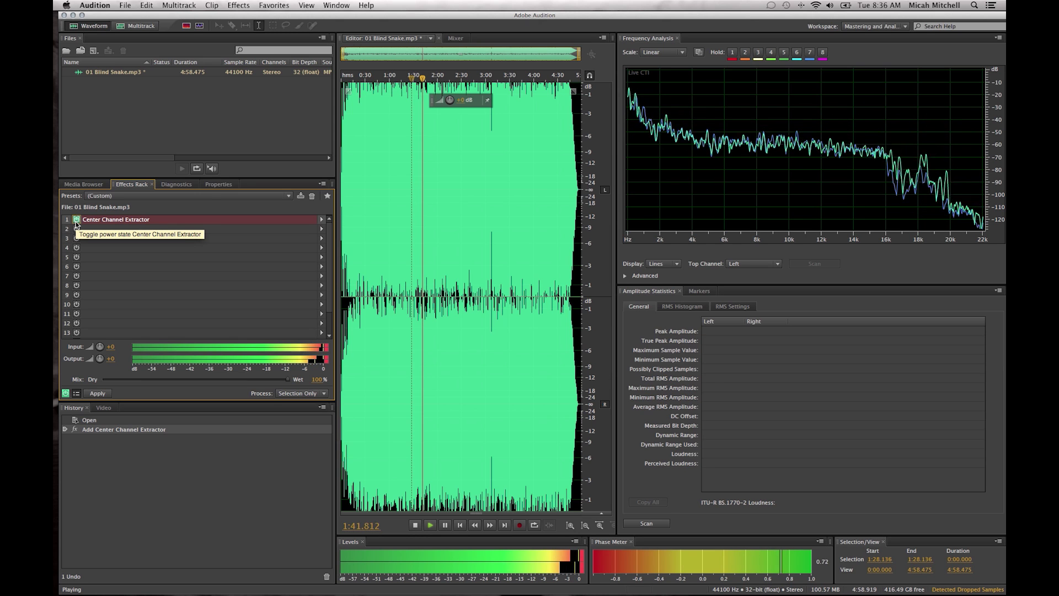
pyautogui.press('space')
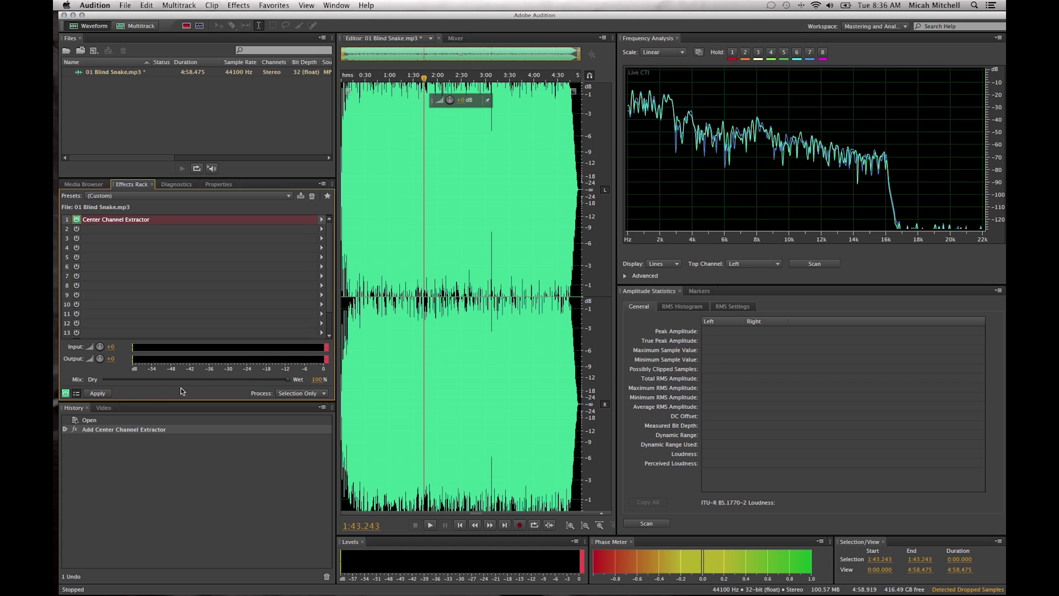
pyautogui.click(98, 394)
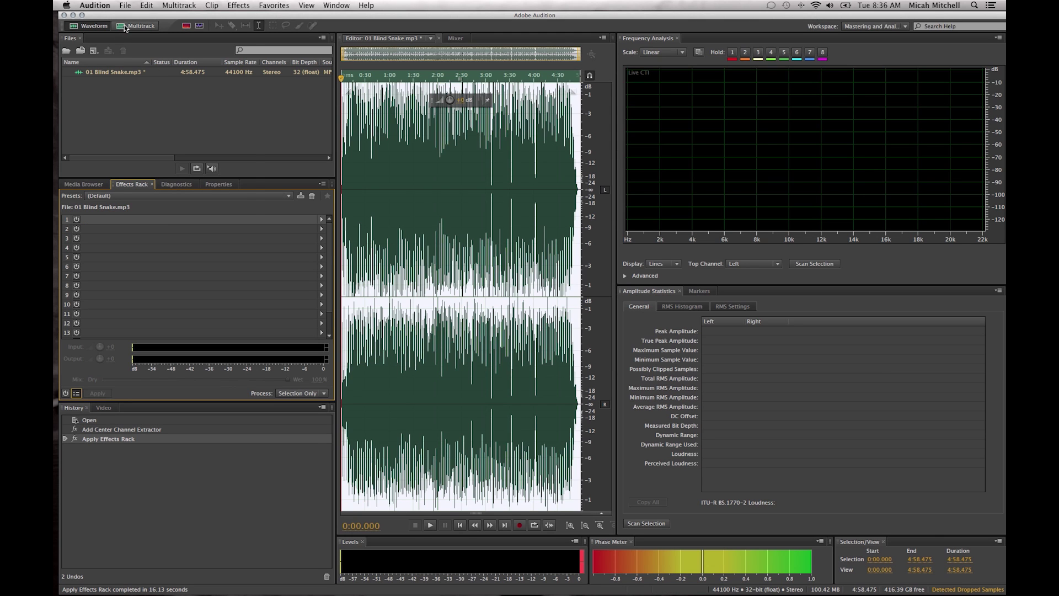
# Step: Open the export settings for 01 Blind Snake_01.mp3, keeping the sample type at 48000 Hz stereo, 32-bit
pyautogui.click(126, 6)
pyautogui.moveTo(246, 187)
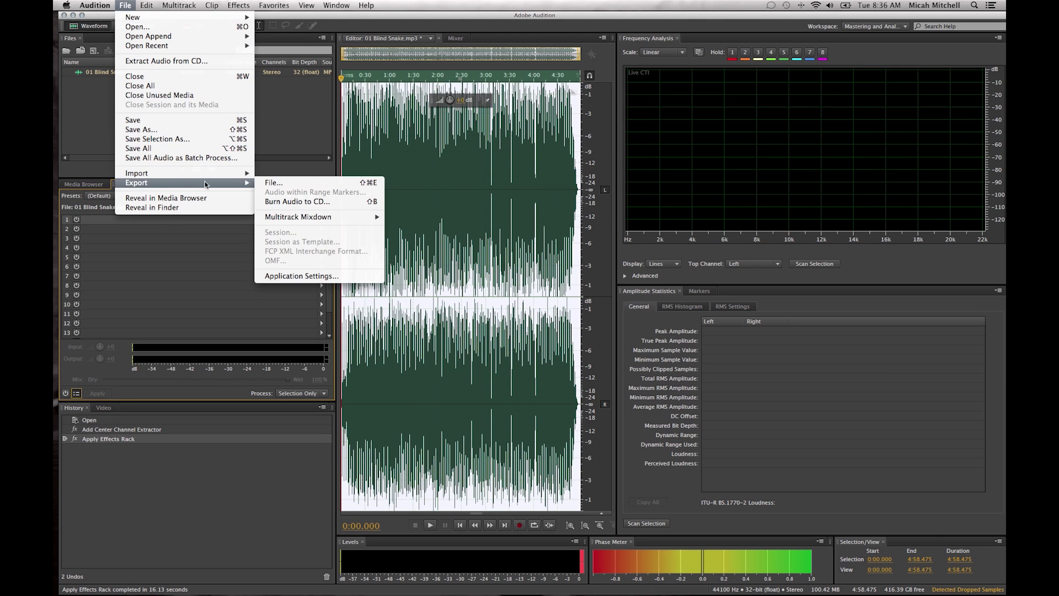
pyautogui.click(268, 187)
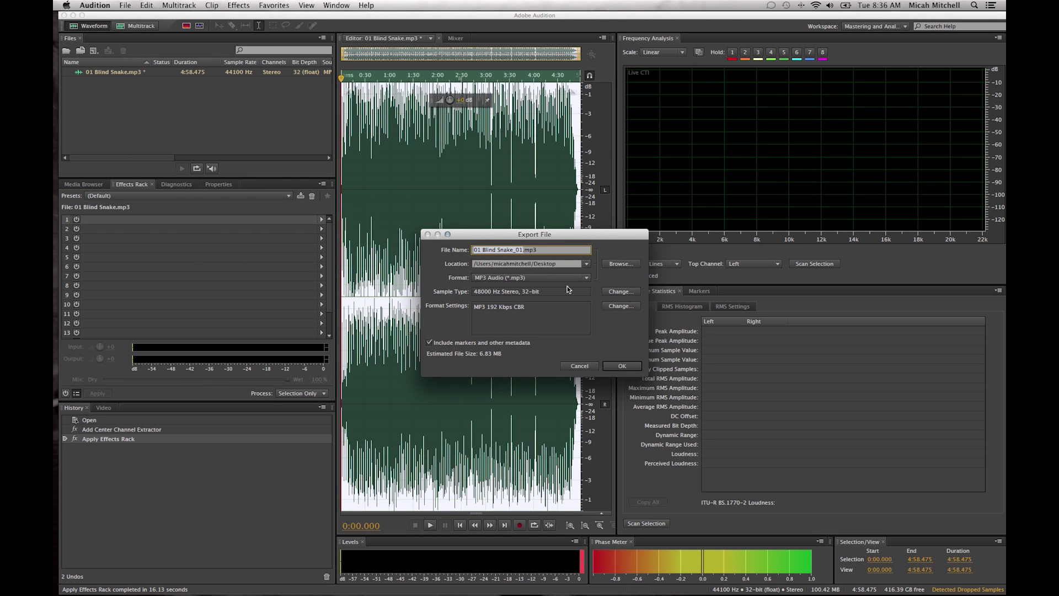
pyautogui.click(620, 292)
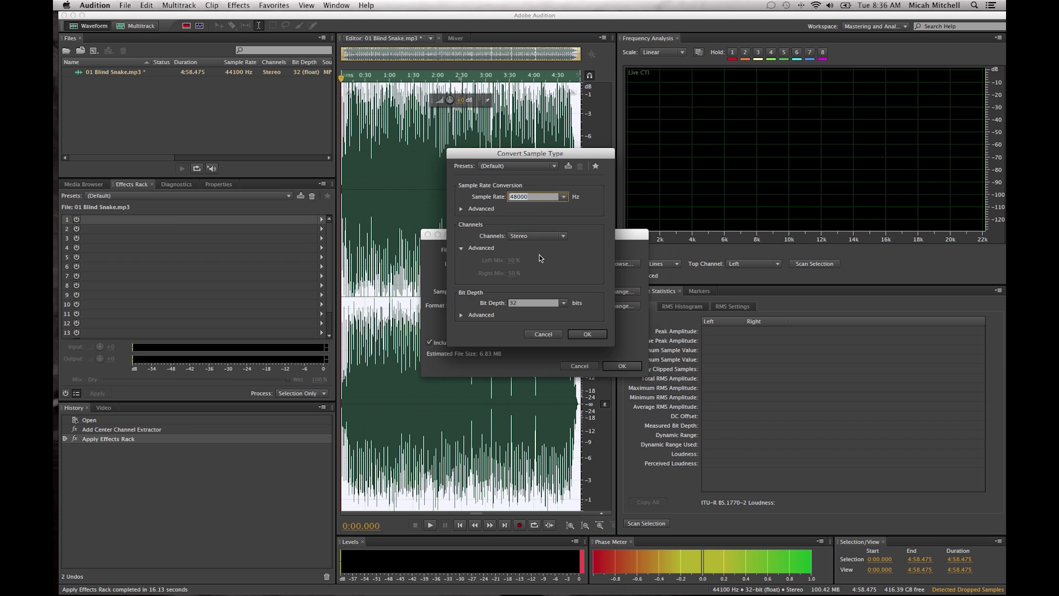
pyautogui.click(569, 197)
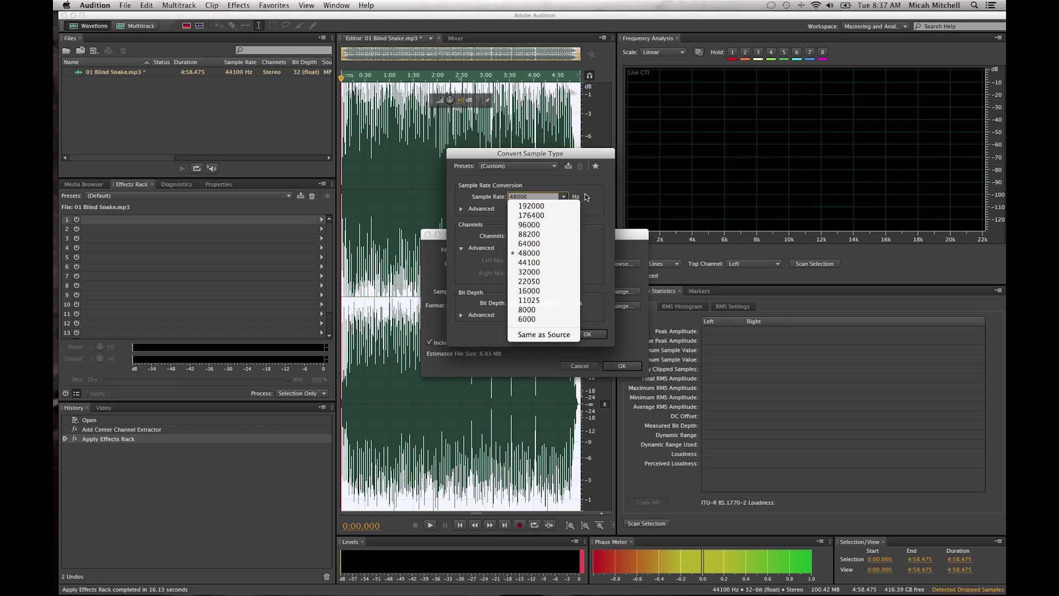
pyautogui.click(600, 246)
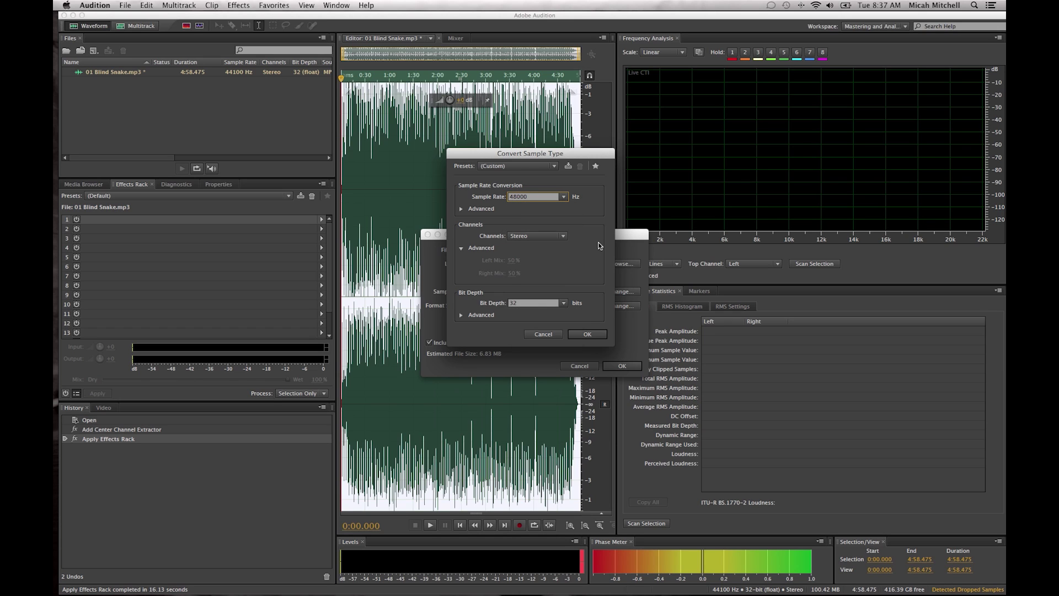
pyautogui.click(585, 332)
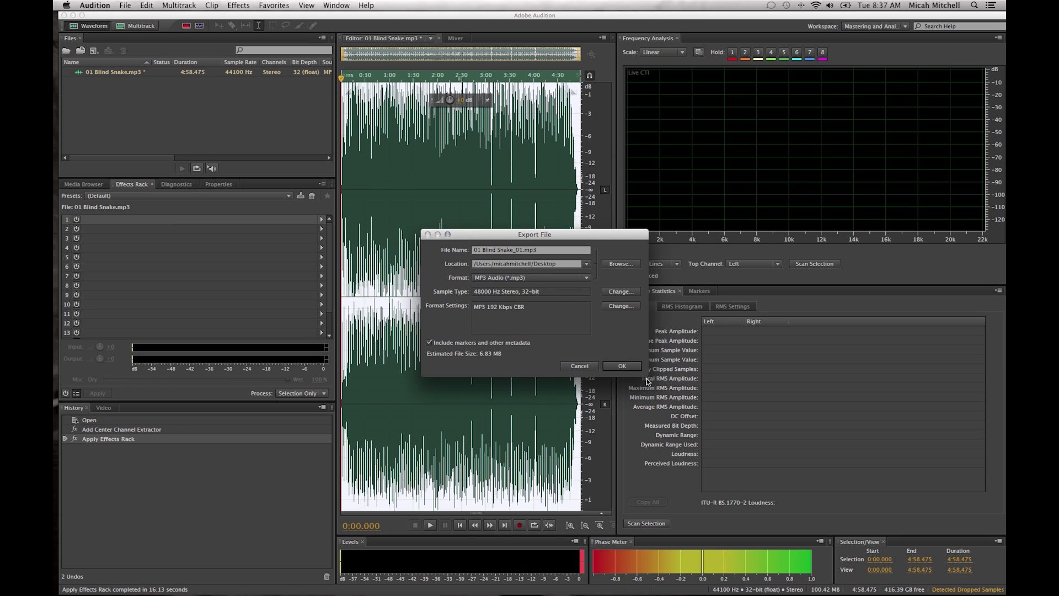
# Step: Keep MP3 Audio as the format and export 01 Blind Snake_01.mp3 to the Desktop, accepting the lossy-format warning
pyautogui.click(621, 366)
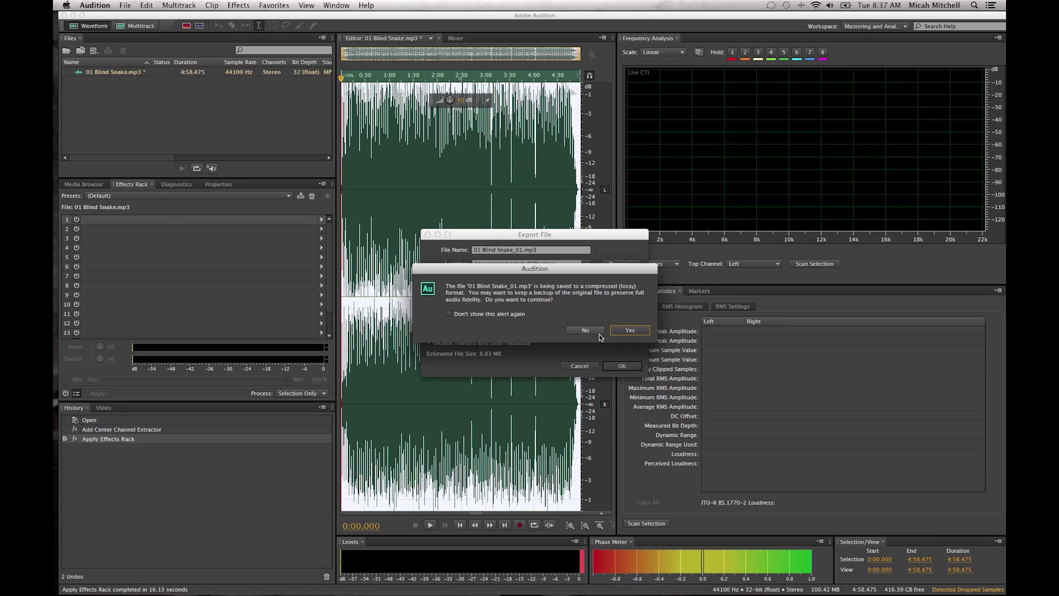
pyautogui.click(585, 330)
pyautogui.click(585, 277)
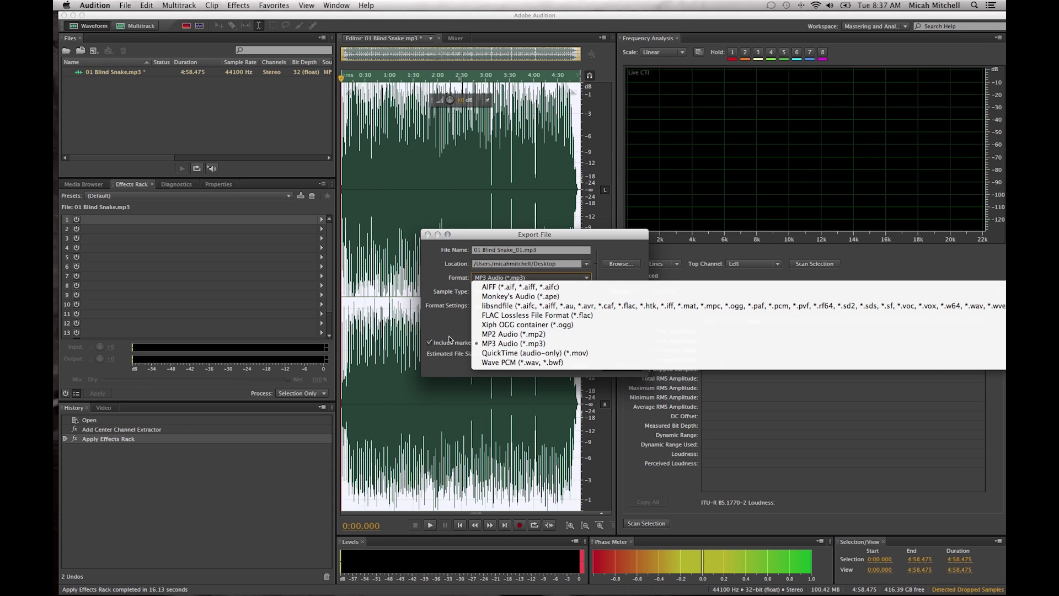
pyautogui.click(485, 344)
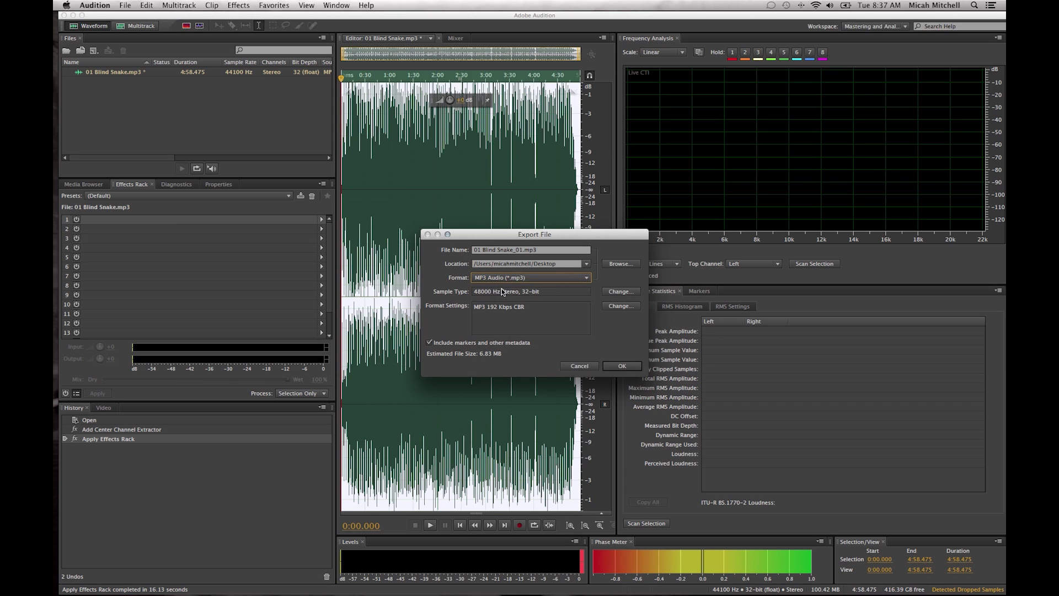
pyautogui.click(620, 366)
pyautogui.click(629, 329)
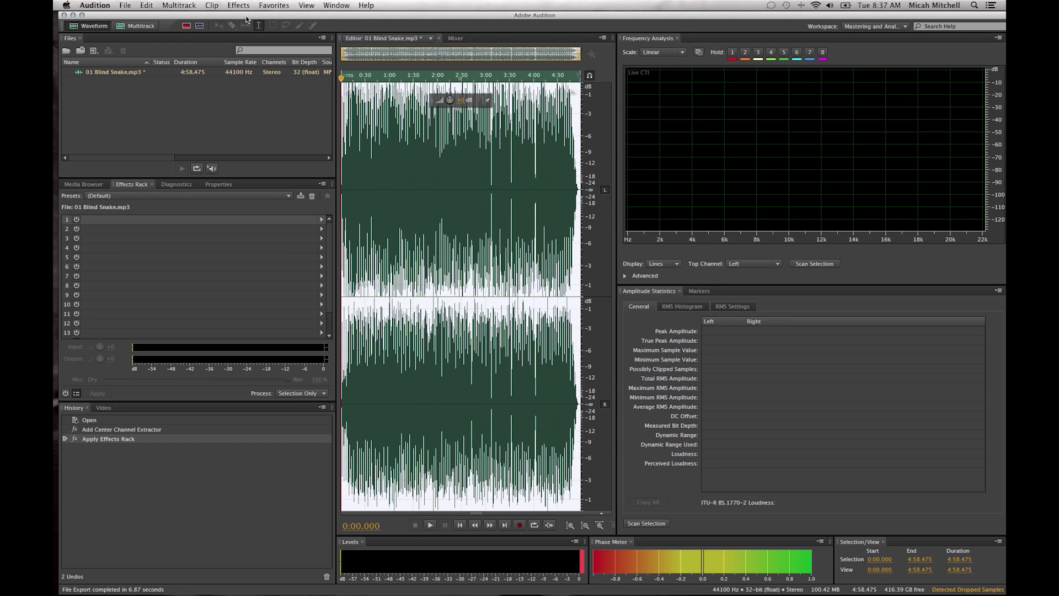
pyautogui.click(125, 5)
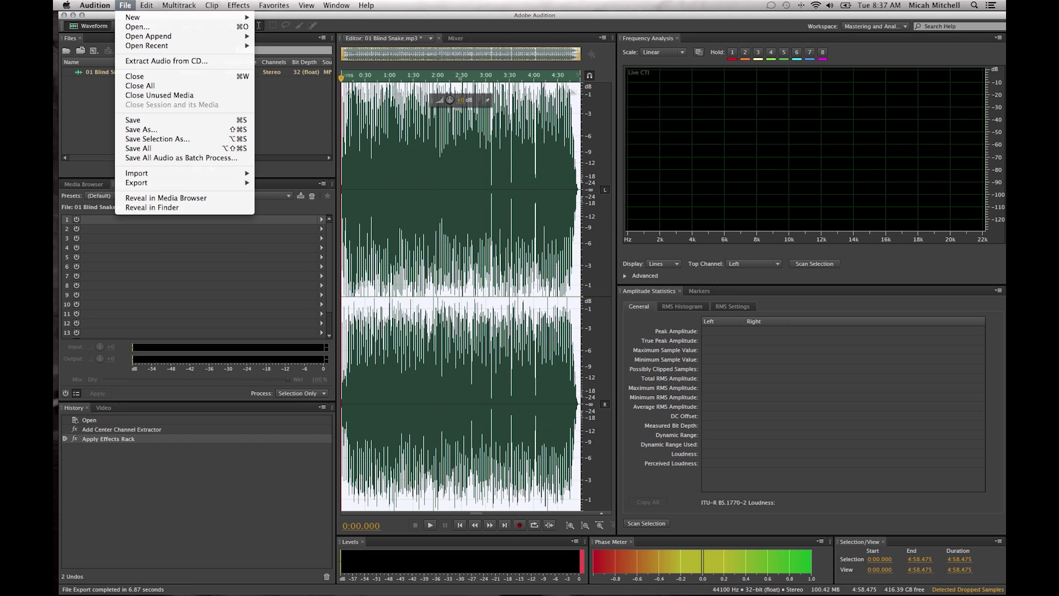
# Step: Close 01 Blind Snake.mp3, declining the lossy MP3 overwrite and discarding the changes
pyautogui.click(151, 79)
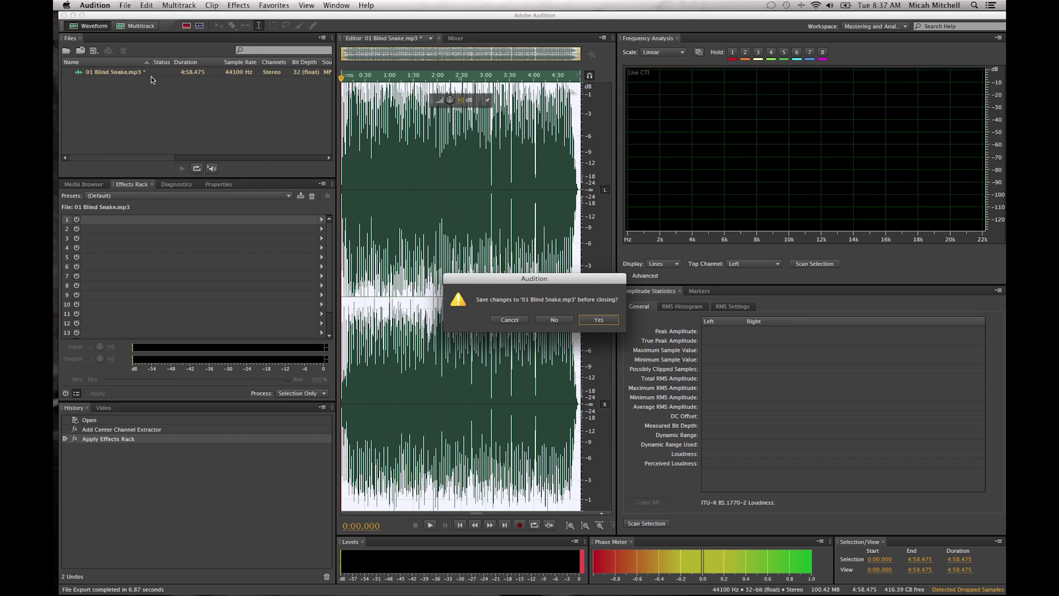
pyautogui.click(596, 322)
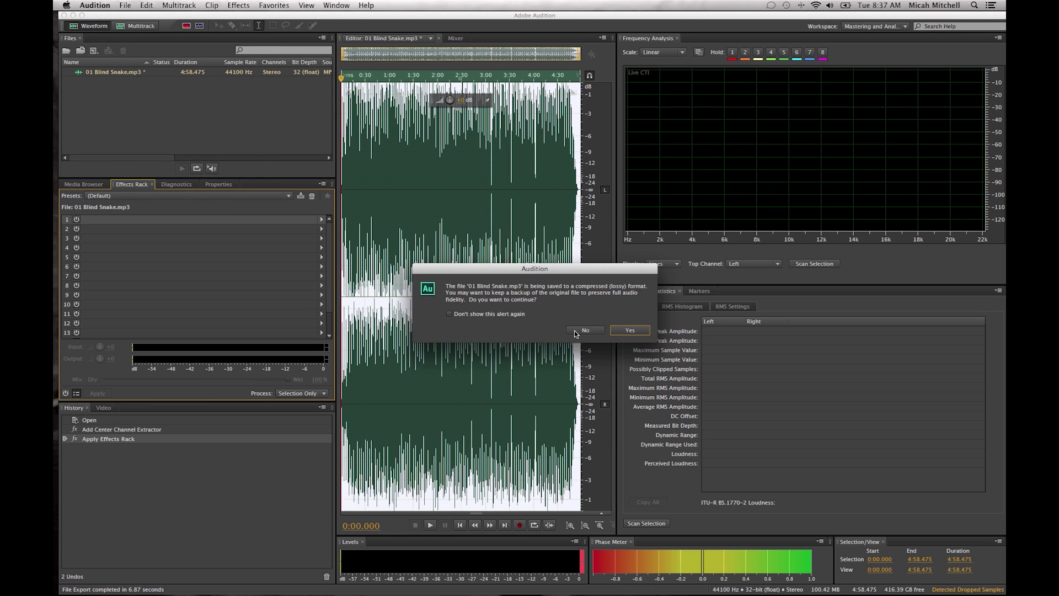
pyautogui.click(598, 331)
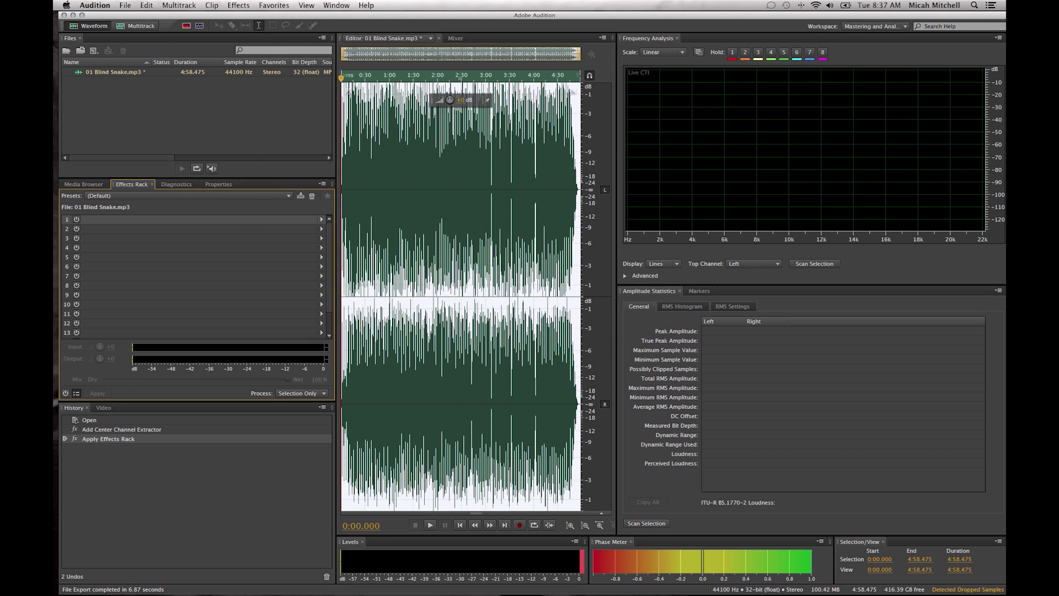
pyautogui.click(126, 5)
pyautogui.click(153, 79)
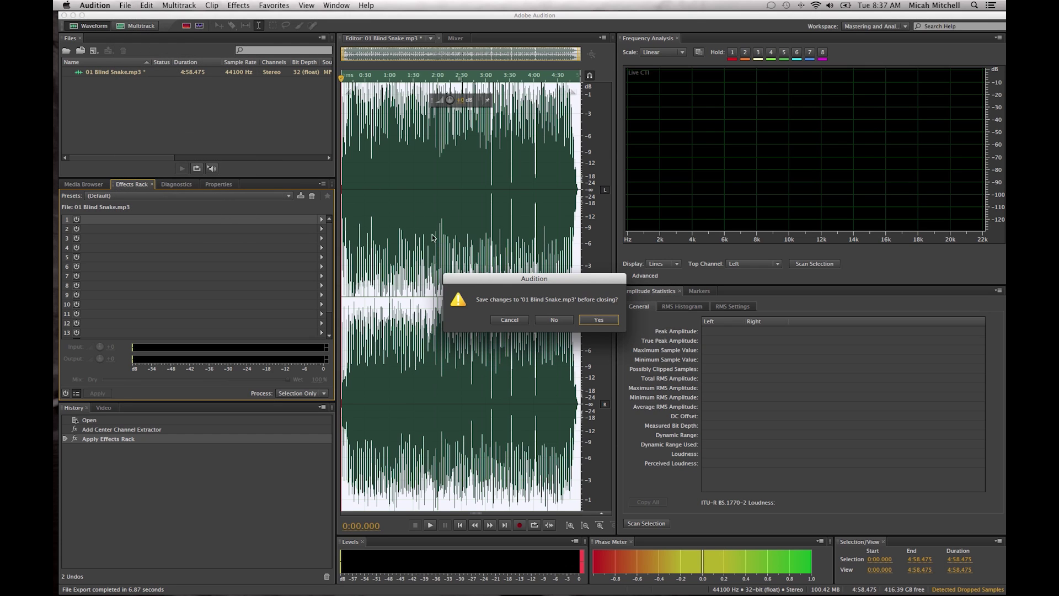
pyautogui.click(540, 323)
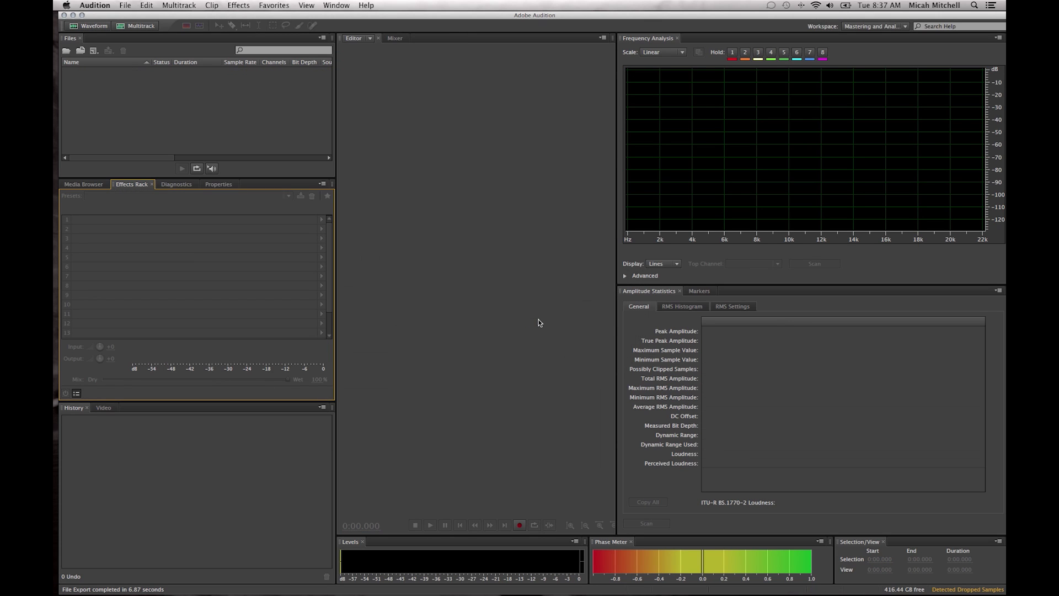
pyautogui.moveTo(699, 585)
pyautogui.moveTo(827, 593)
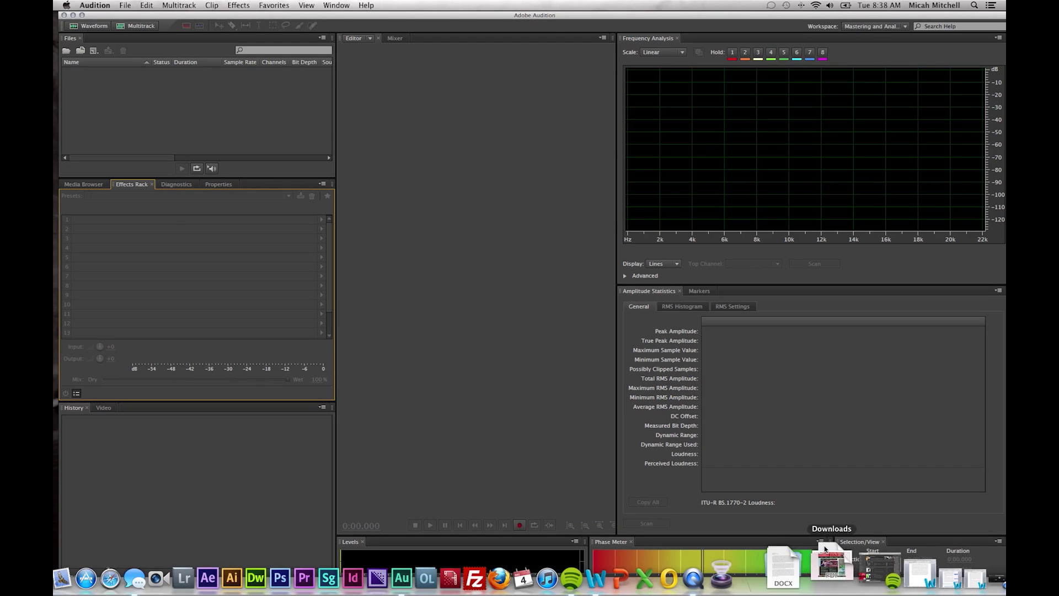